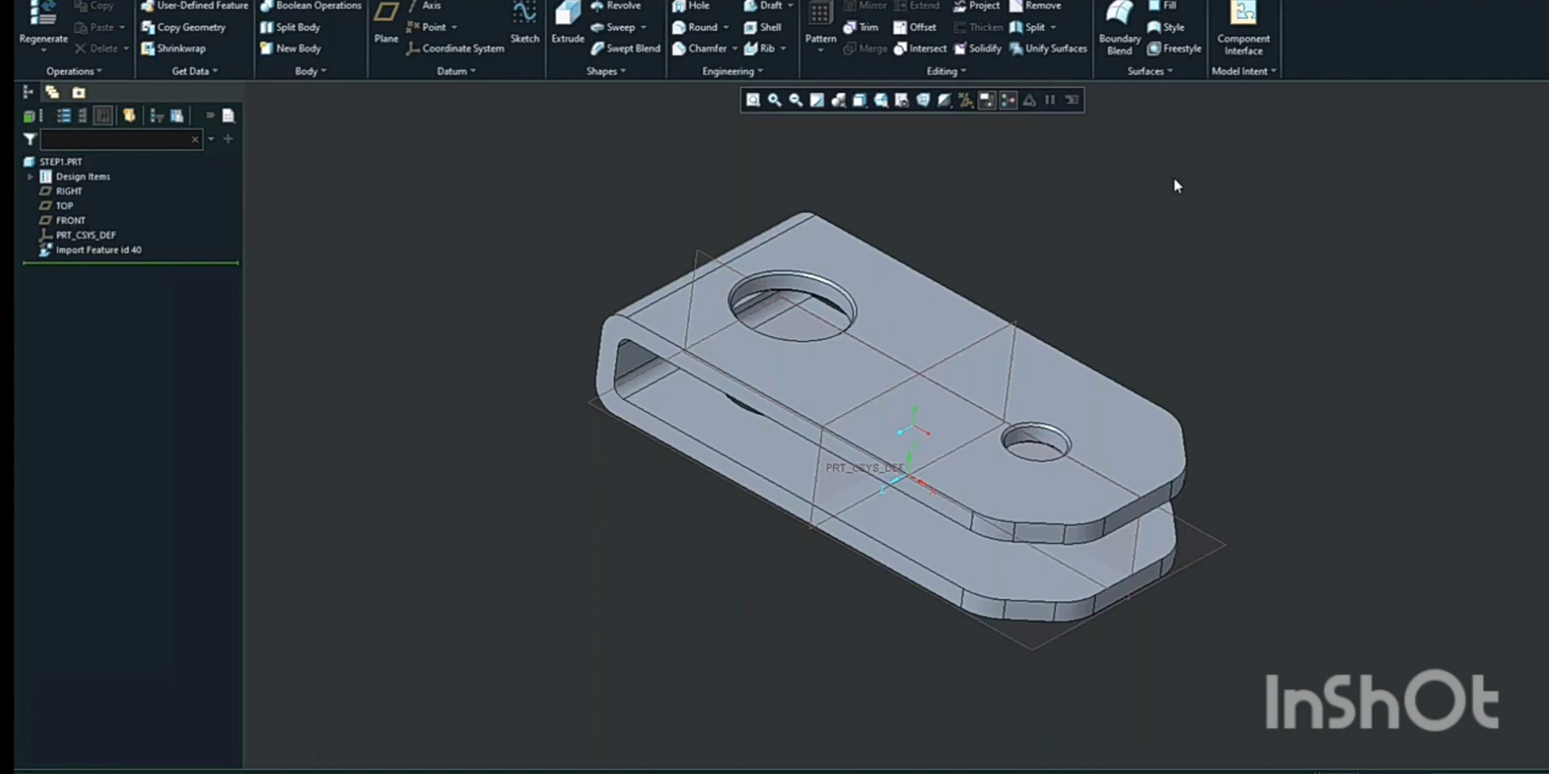
Publish the imported part's selected surfaces as a Publish Geometry feature
click(212, 72)
click(1241, 72)
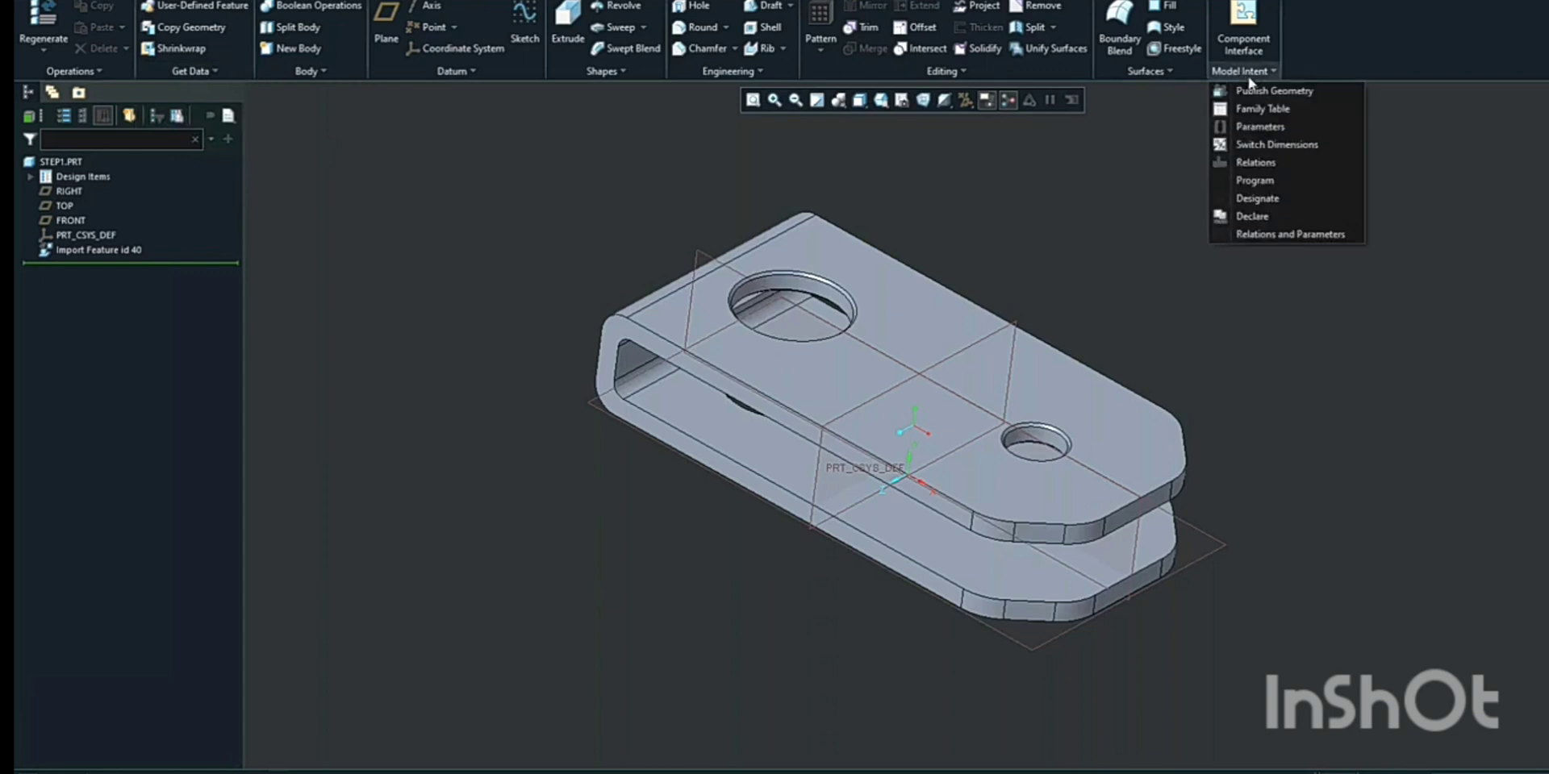
click(1271, 90)
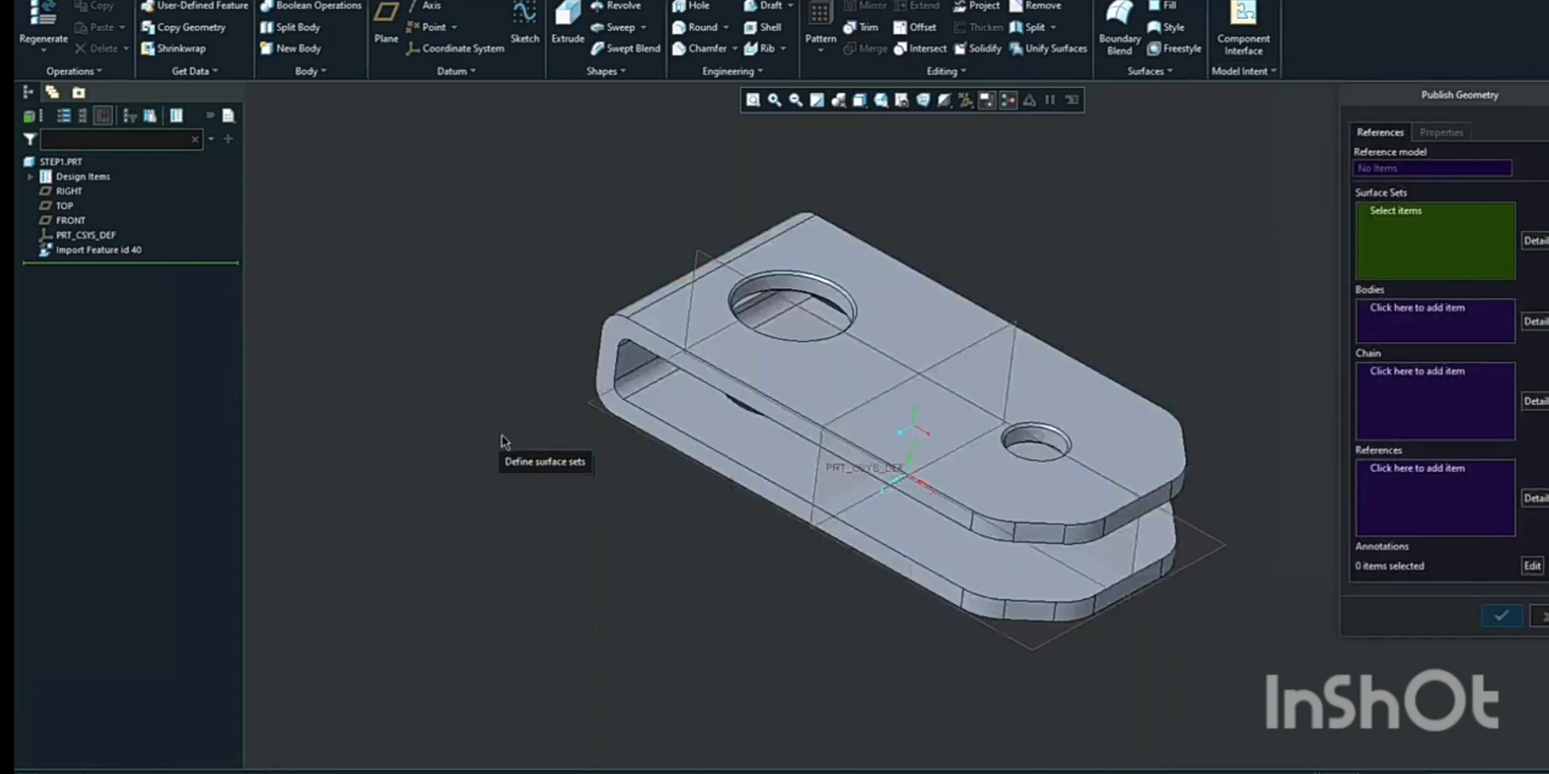
middle_drag(510, 453, 565, 378)
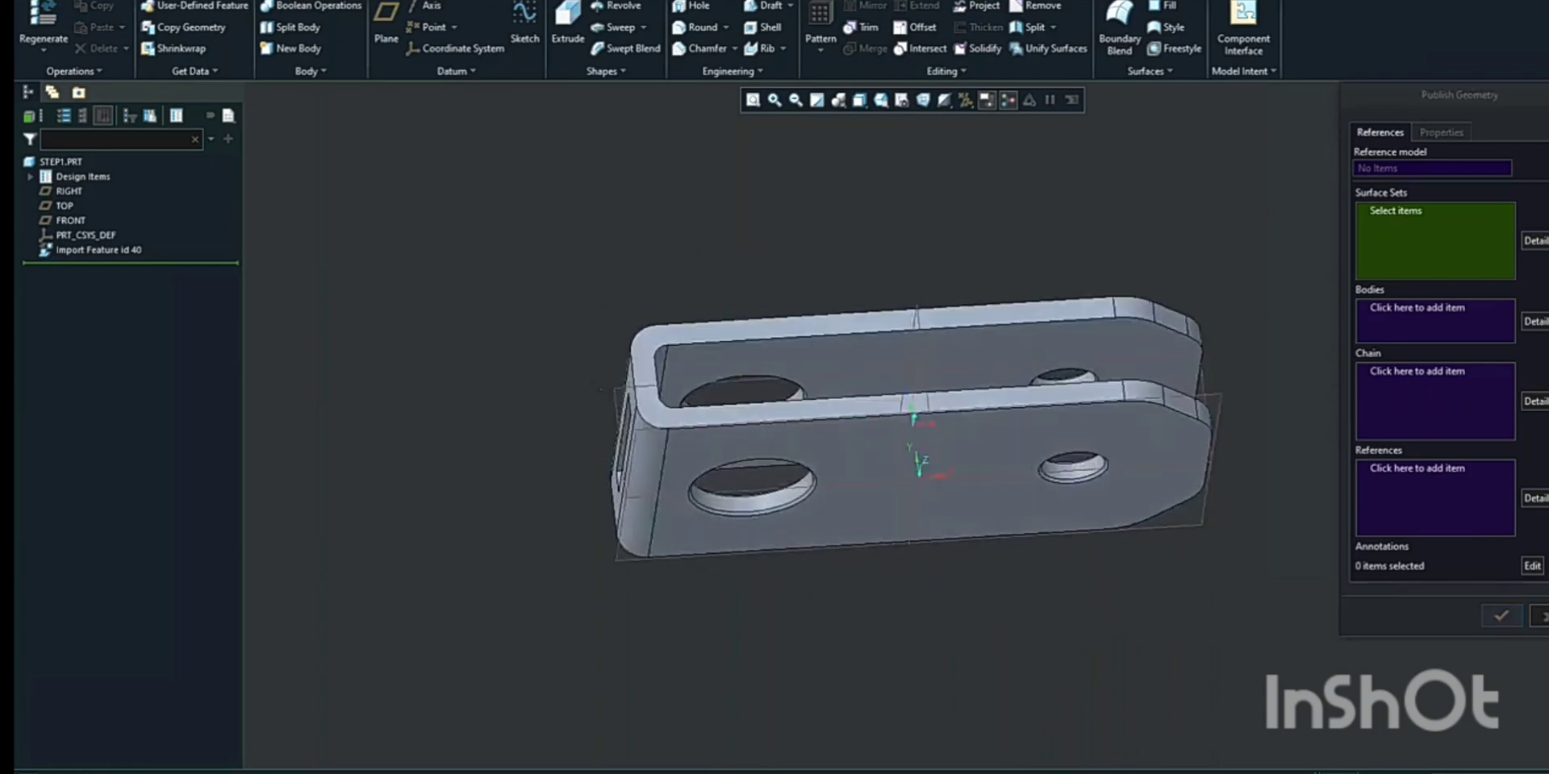
click(882, 457)
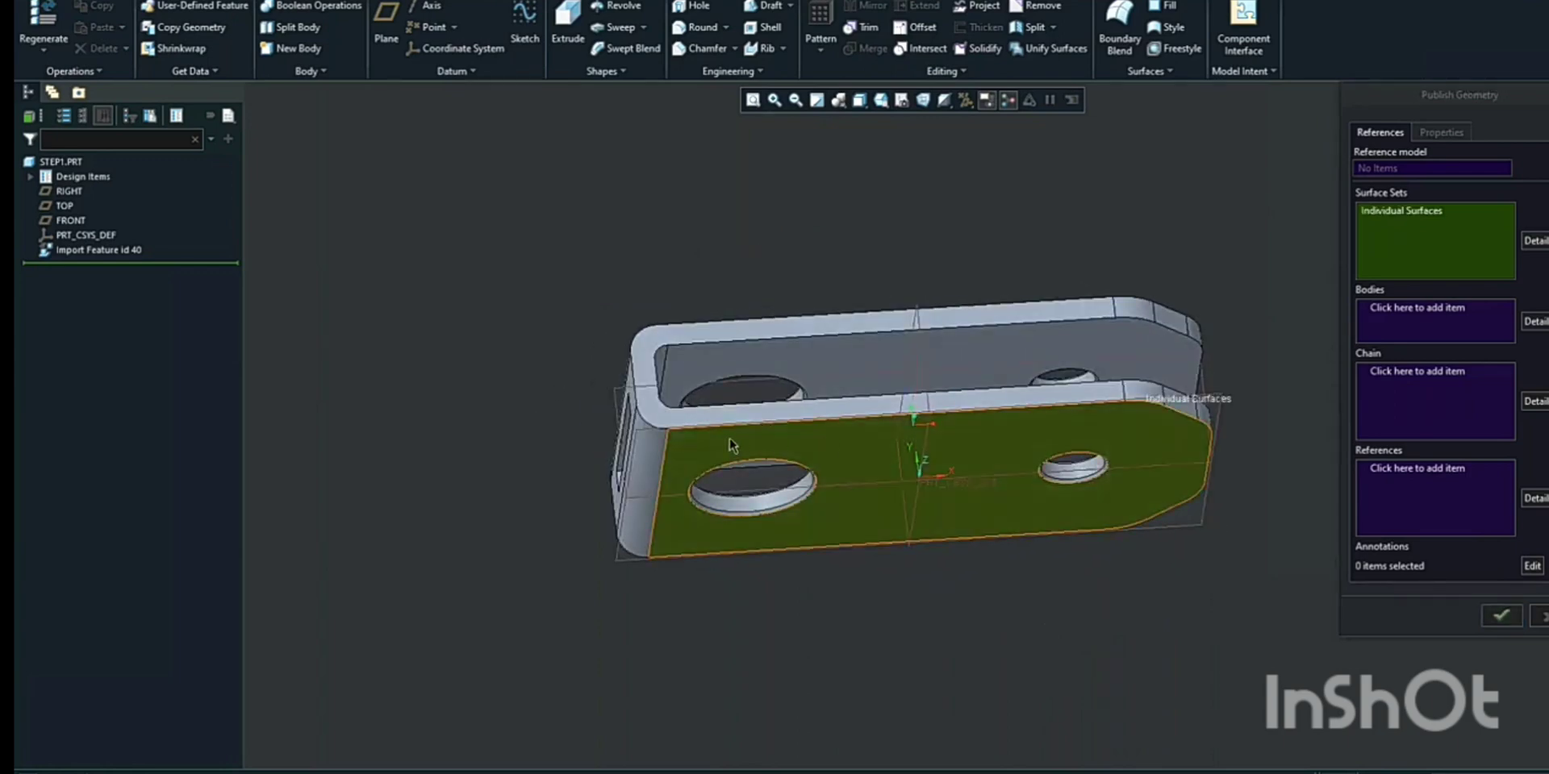
ctrl+click(640, 445)
middle_drag(656, 403, 710, 479)
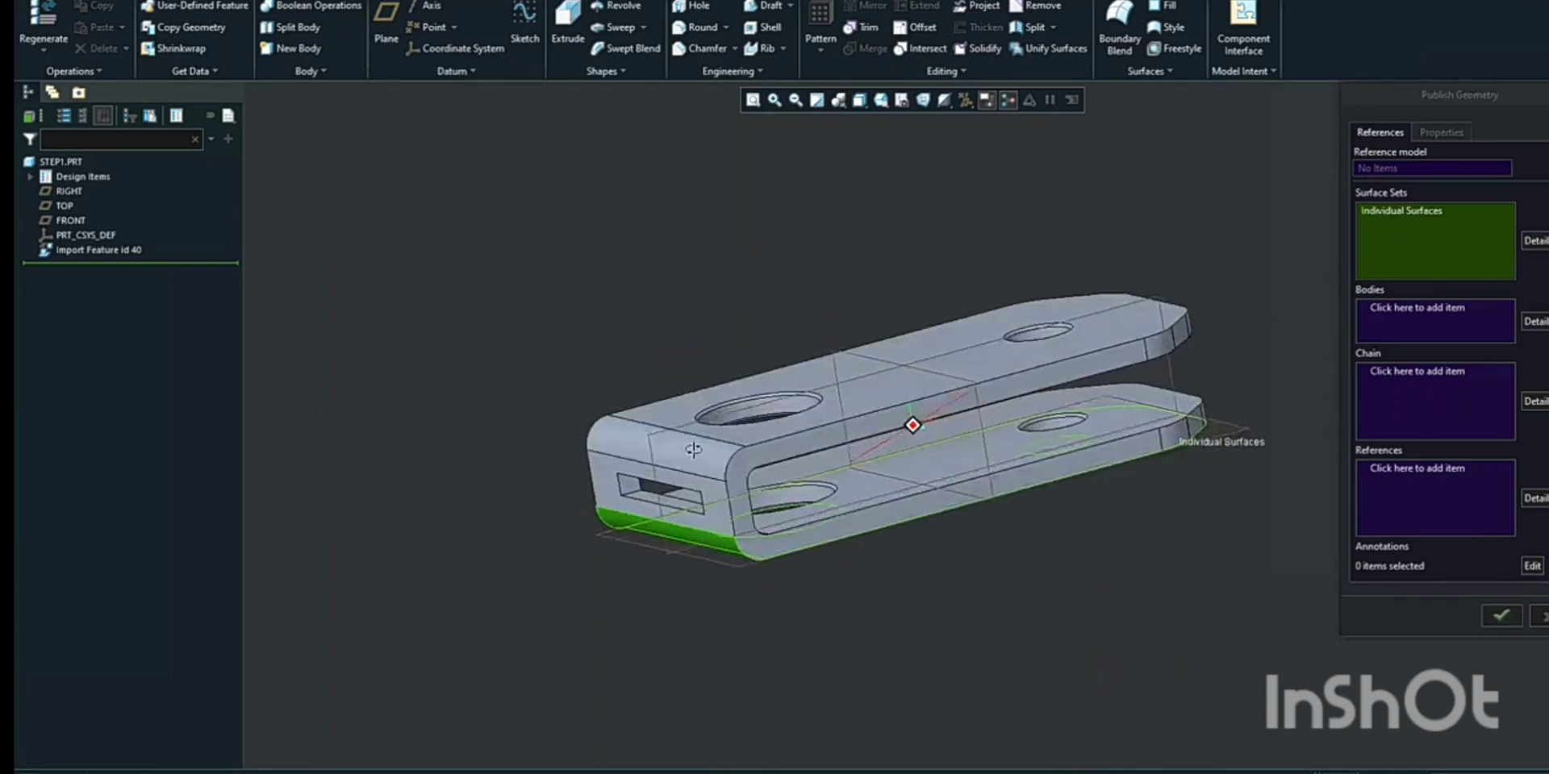
ctrl+click(714, 484)
ctrl+click(818, 424)
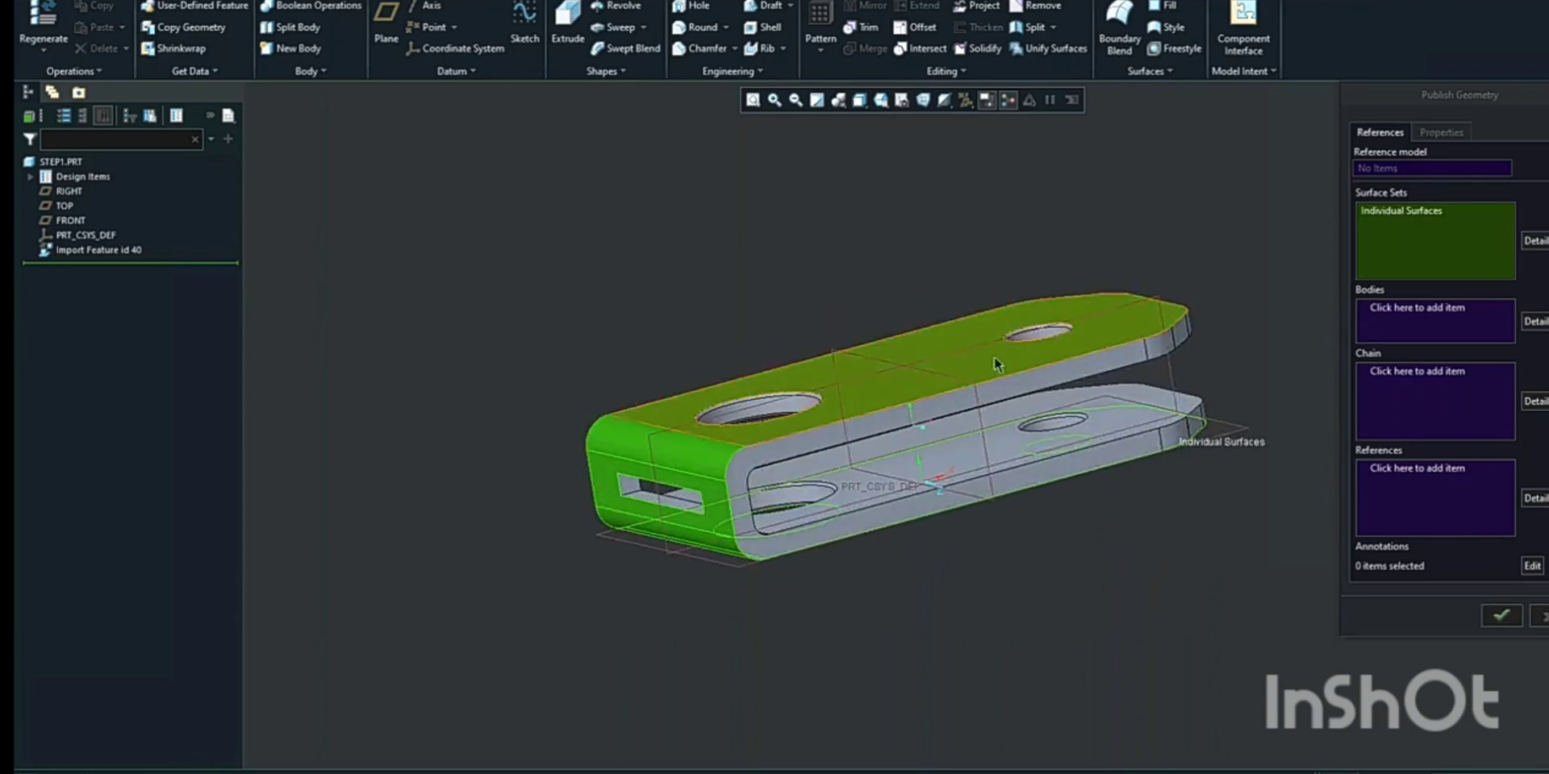
middle_drag(998, 363, 802, 413)
click(1501, 616)
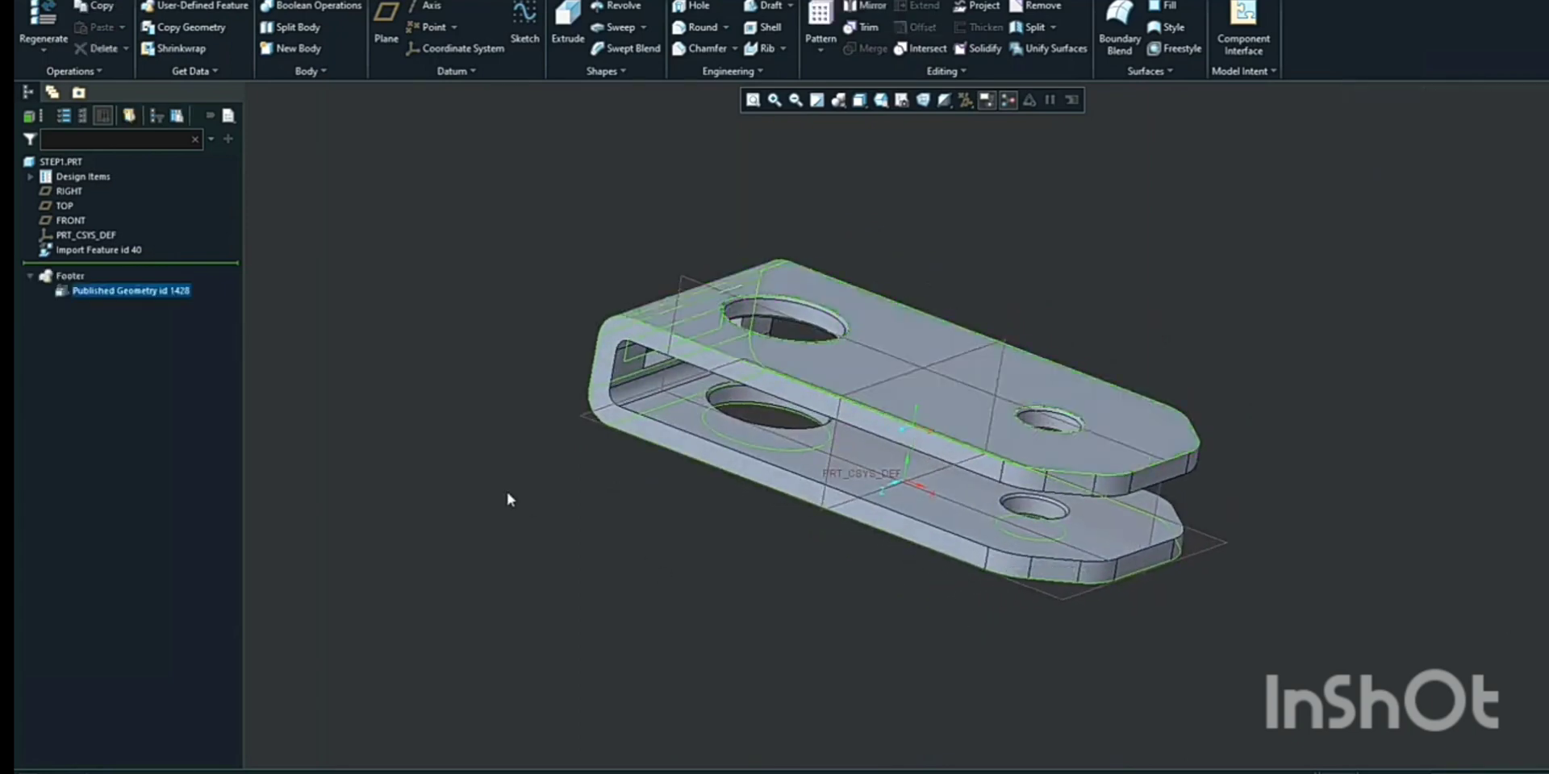
Create a new sheetmetal part named Sheetmetal_step_practice
click(477, 355)
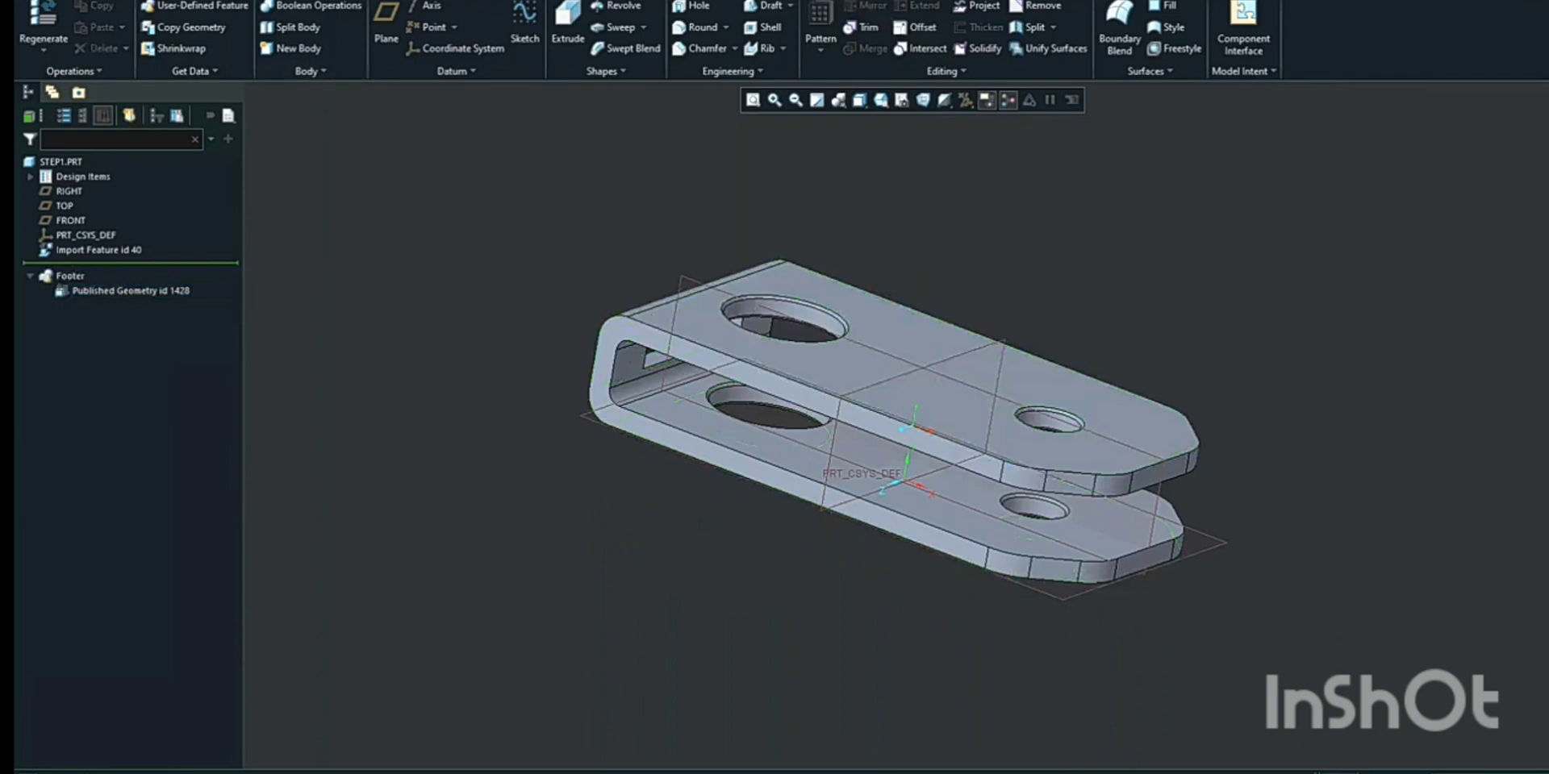
key(ctrl+n)
click(831, 289)
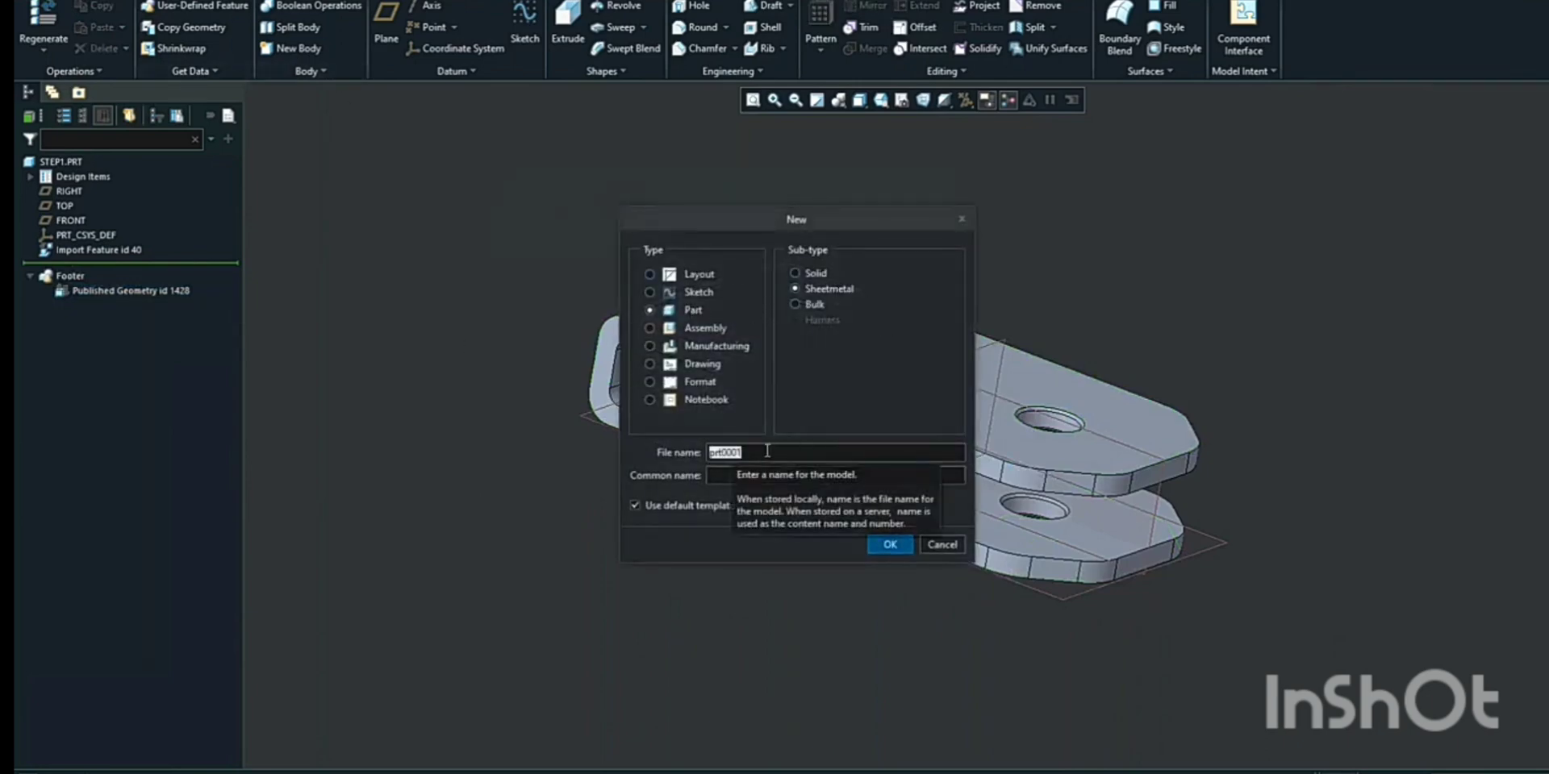
text(Sheetm)
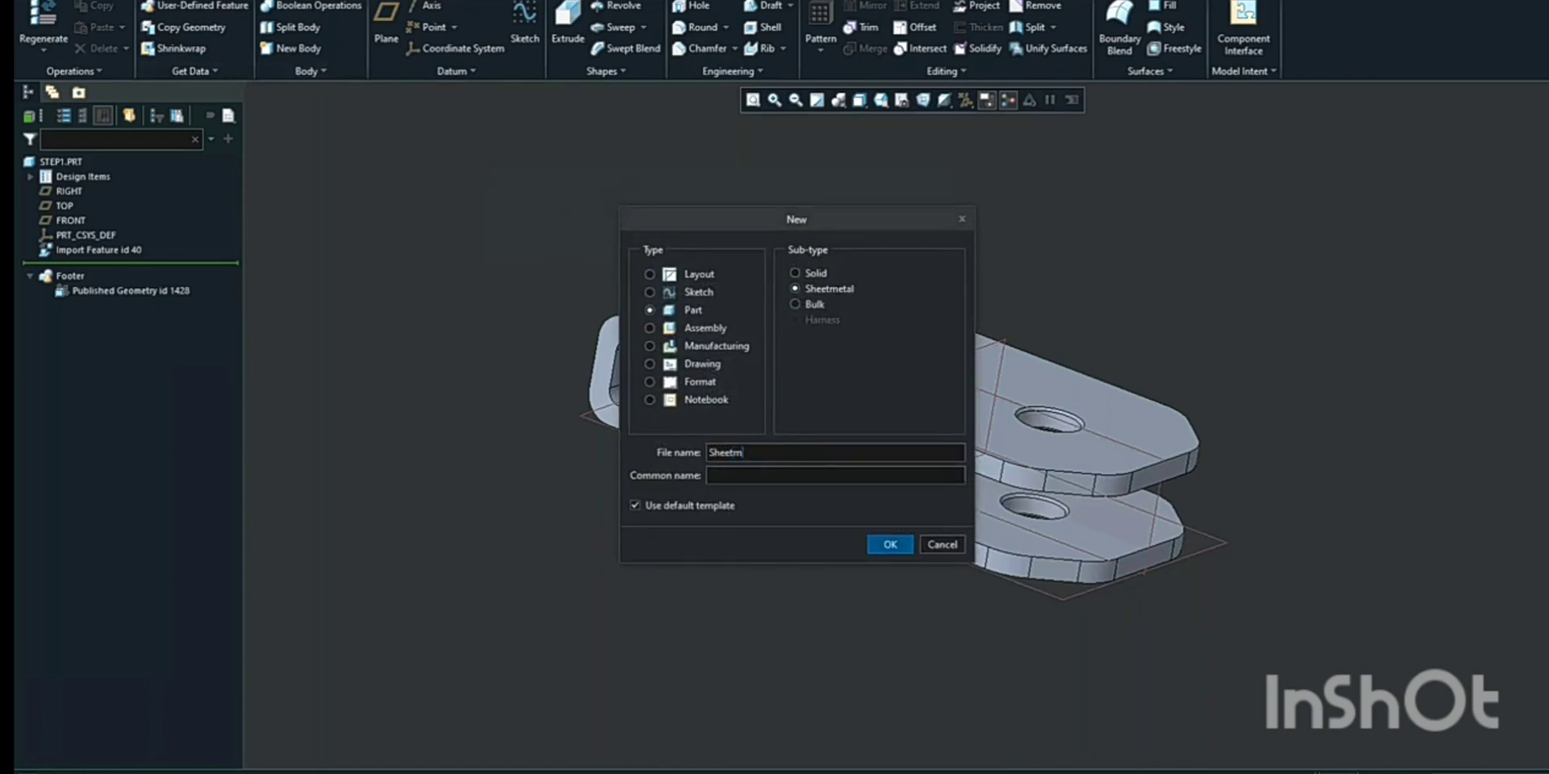
text(et)
text(al_step_practice)
click(890, 545)
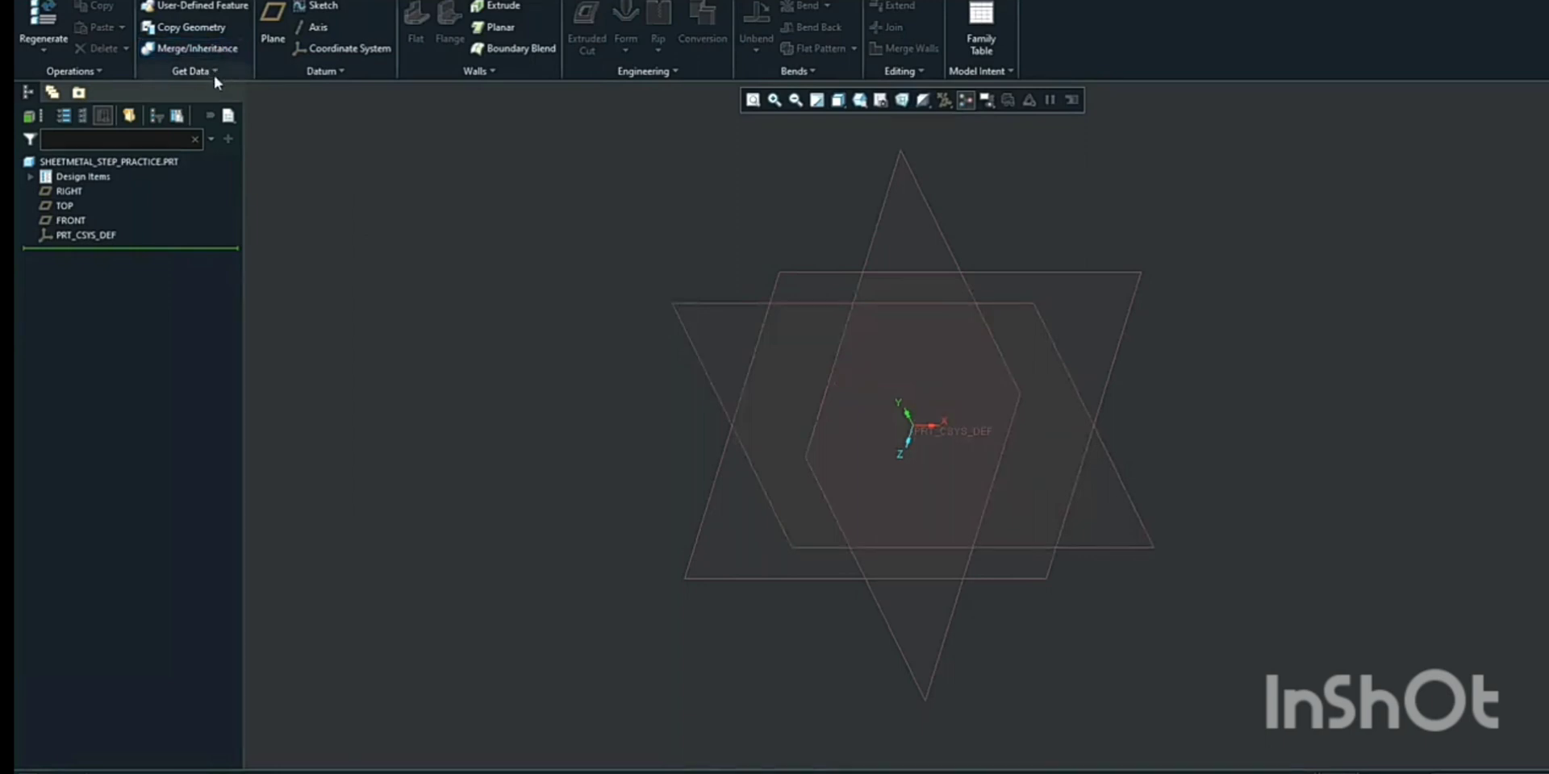
Start an external Copy Geometry using the in-session step1.prt as reference model with default placement
click(191, 27)
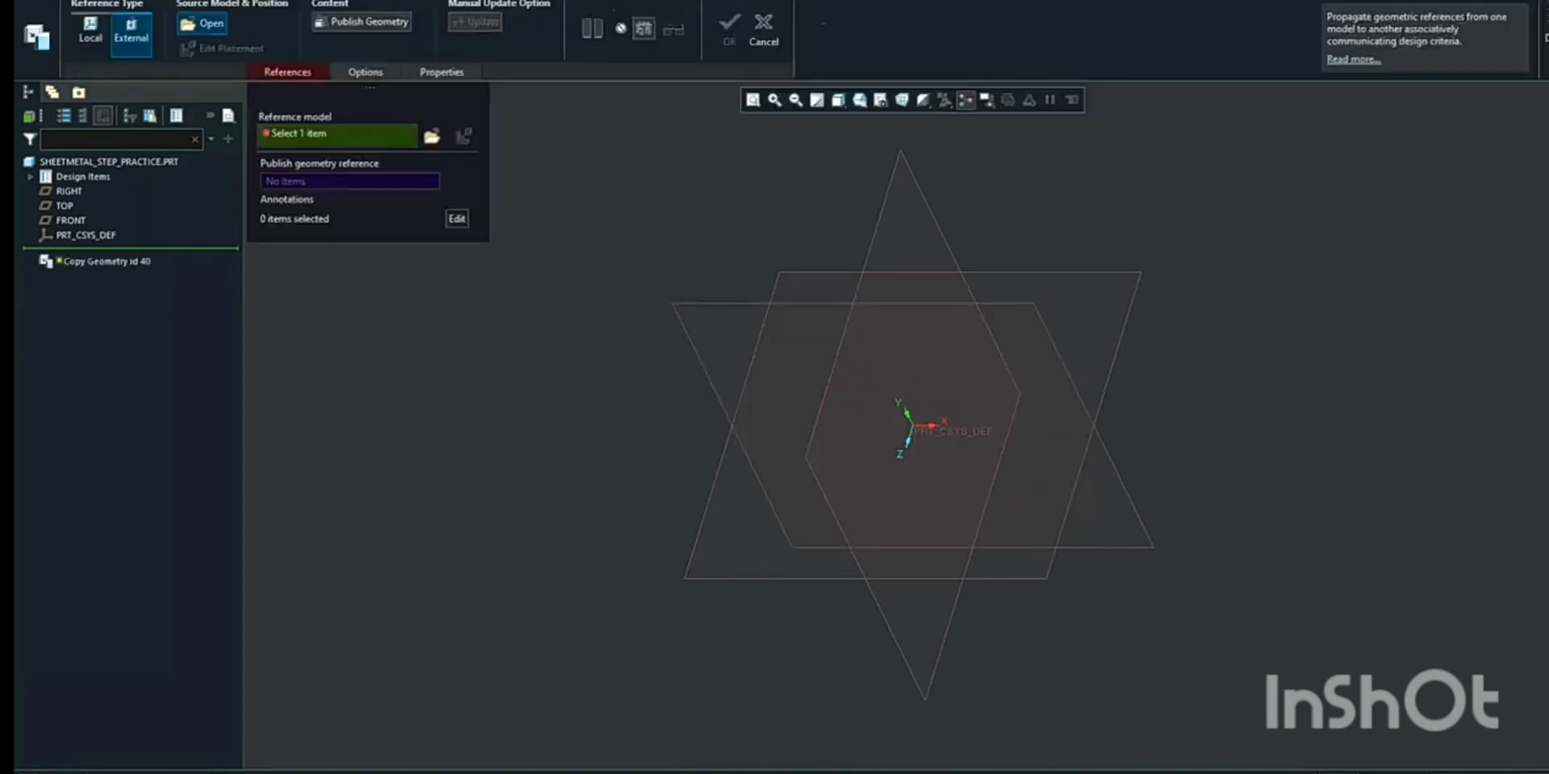
click(431, 138)
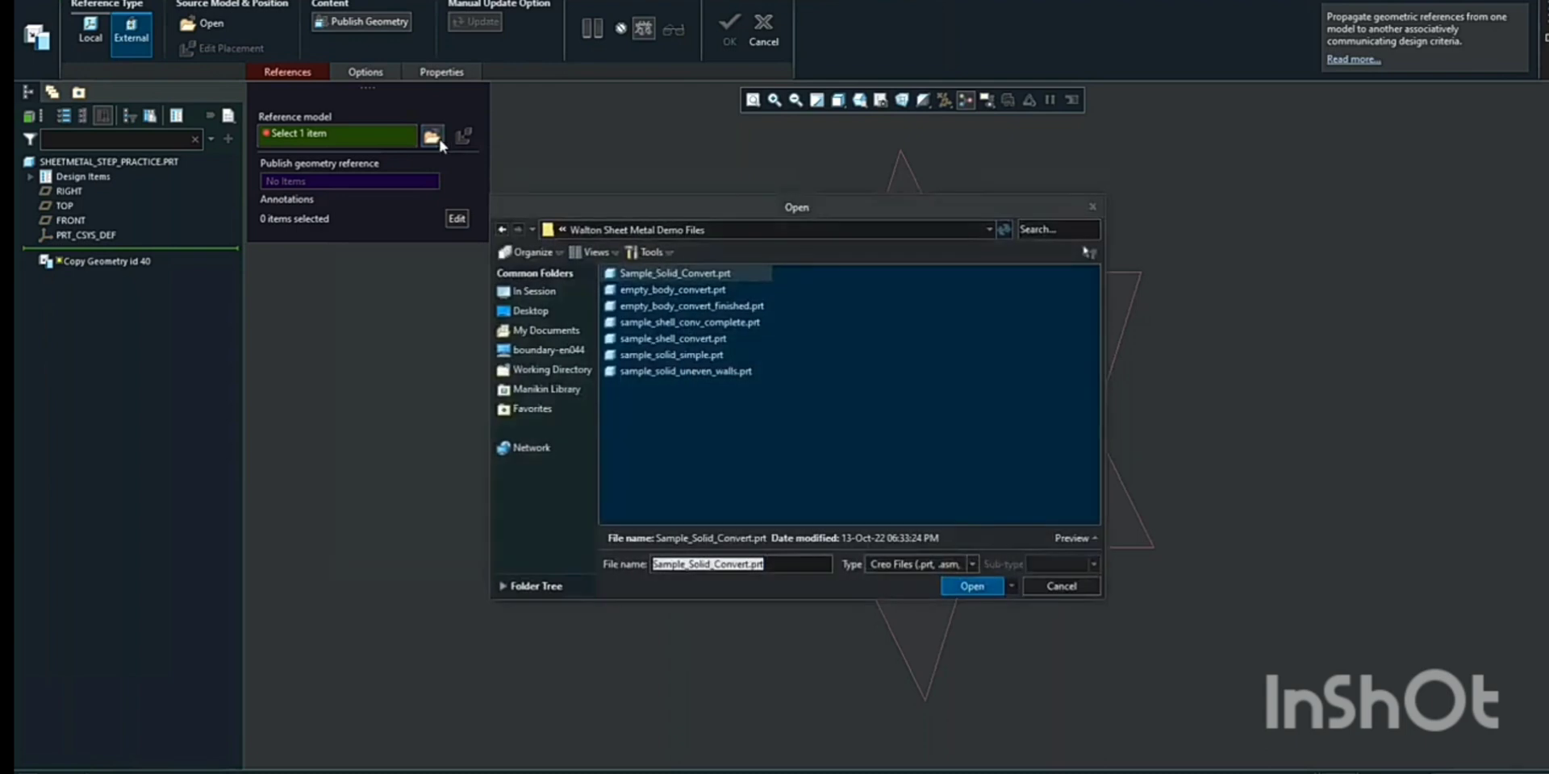
click(534, 291)
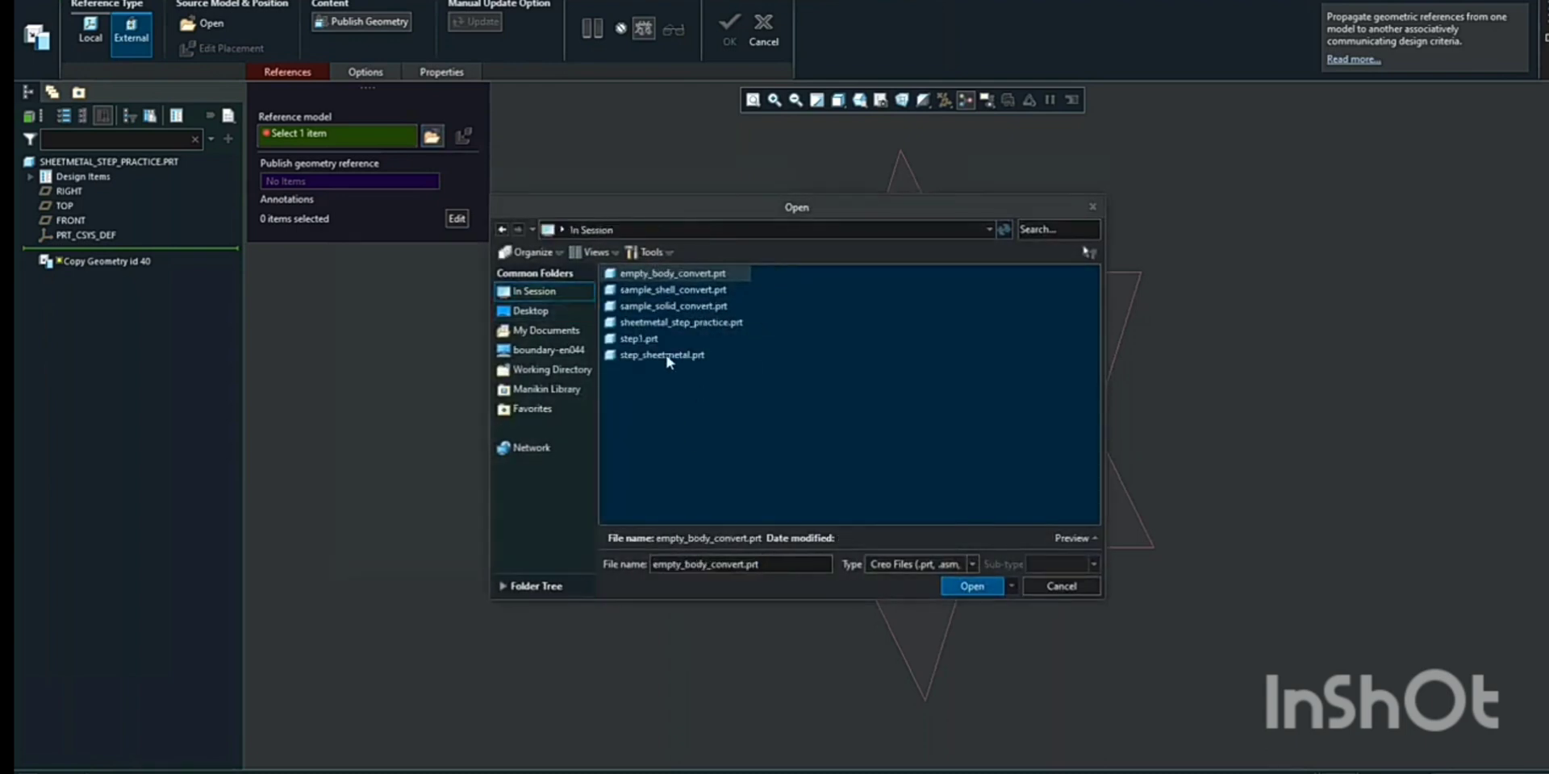
click(633, 338)
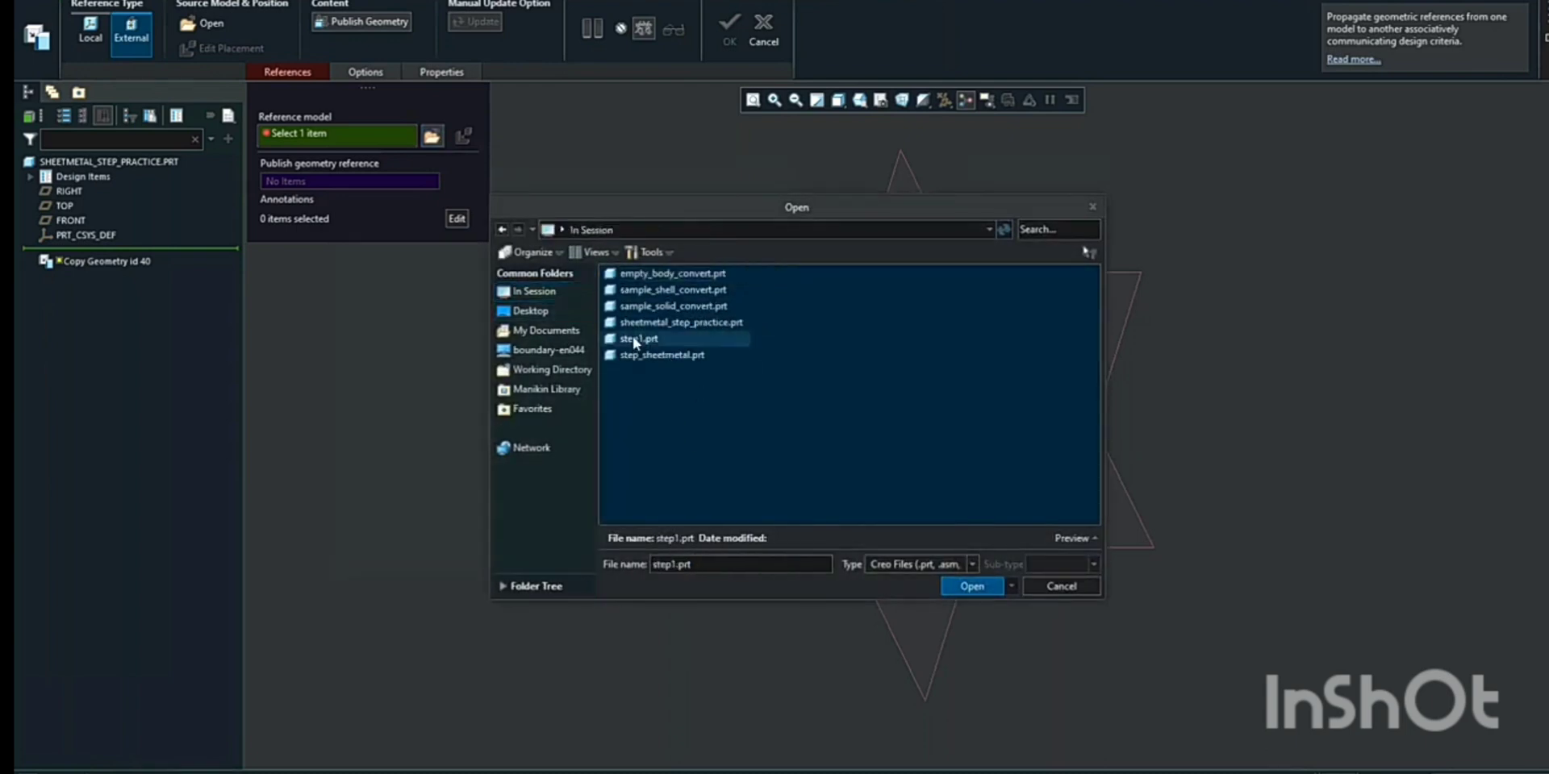
click(971, 586)
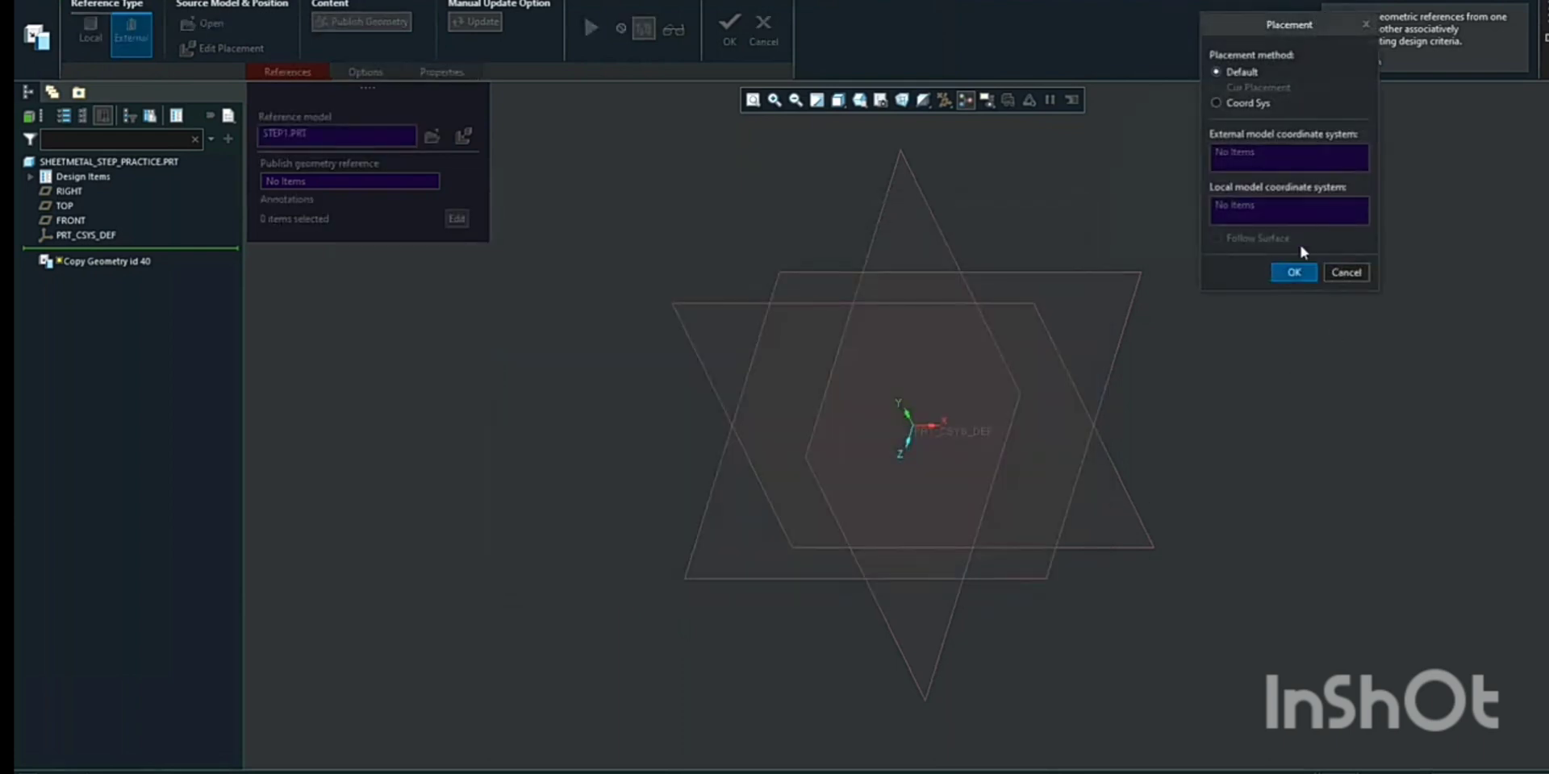
click(1294, 274)
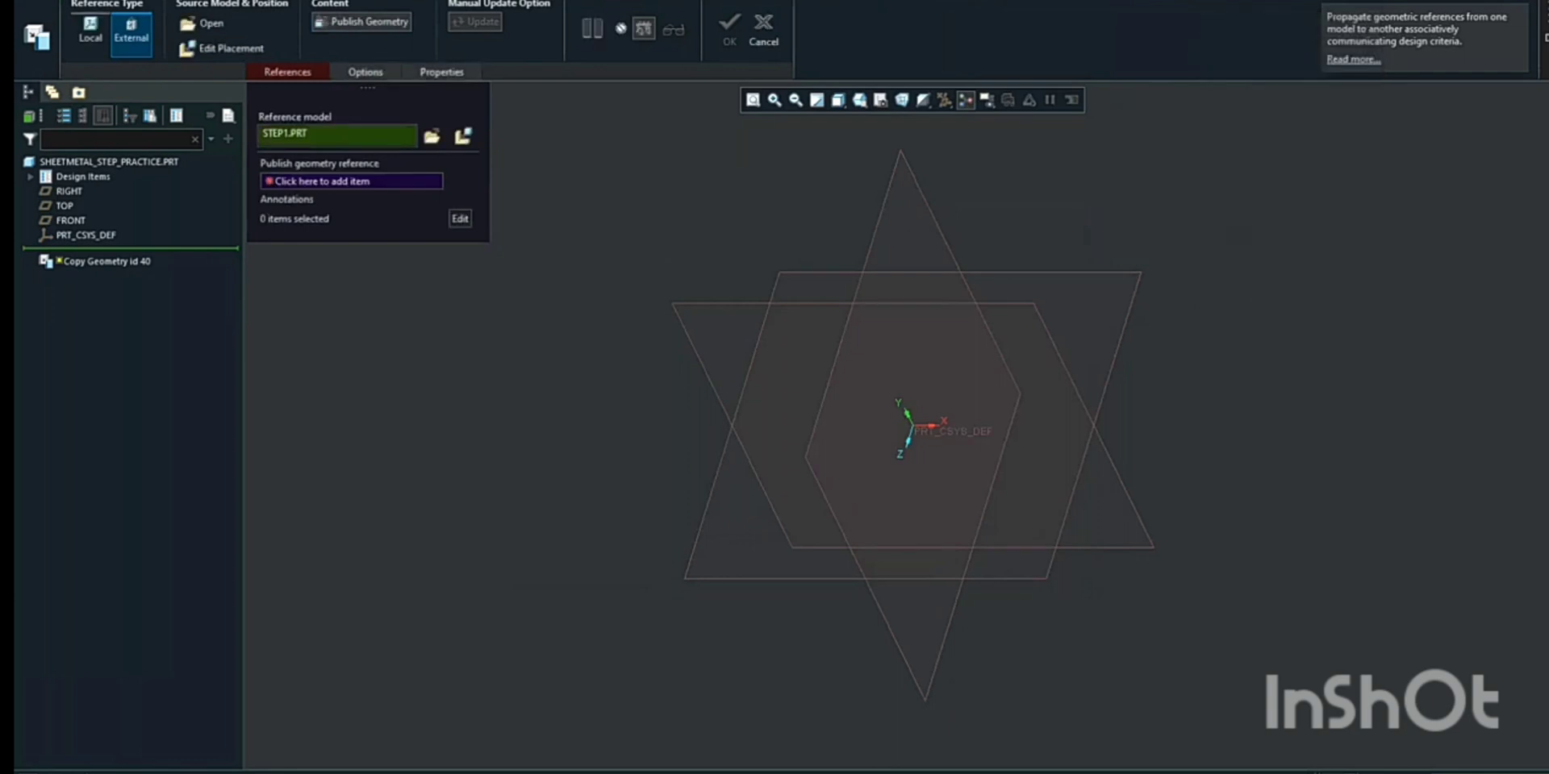
Pick step1's Published Geometry under Footer as the publish geometry reference and finish the copy
click(343, 181)
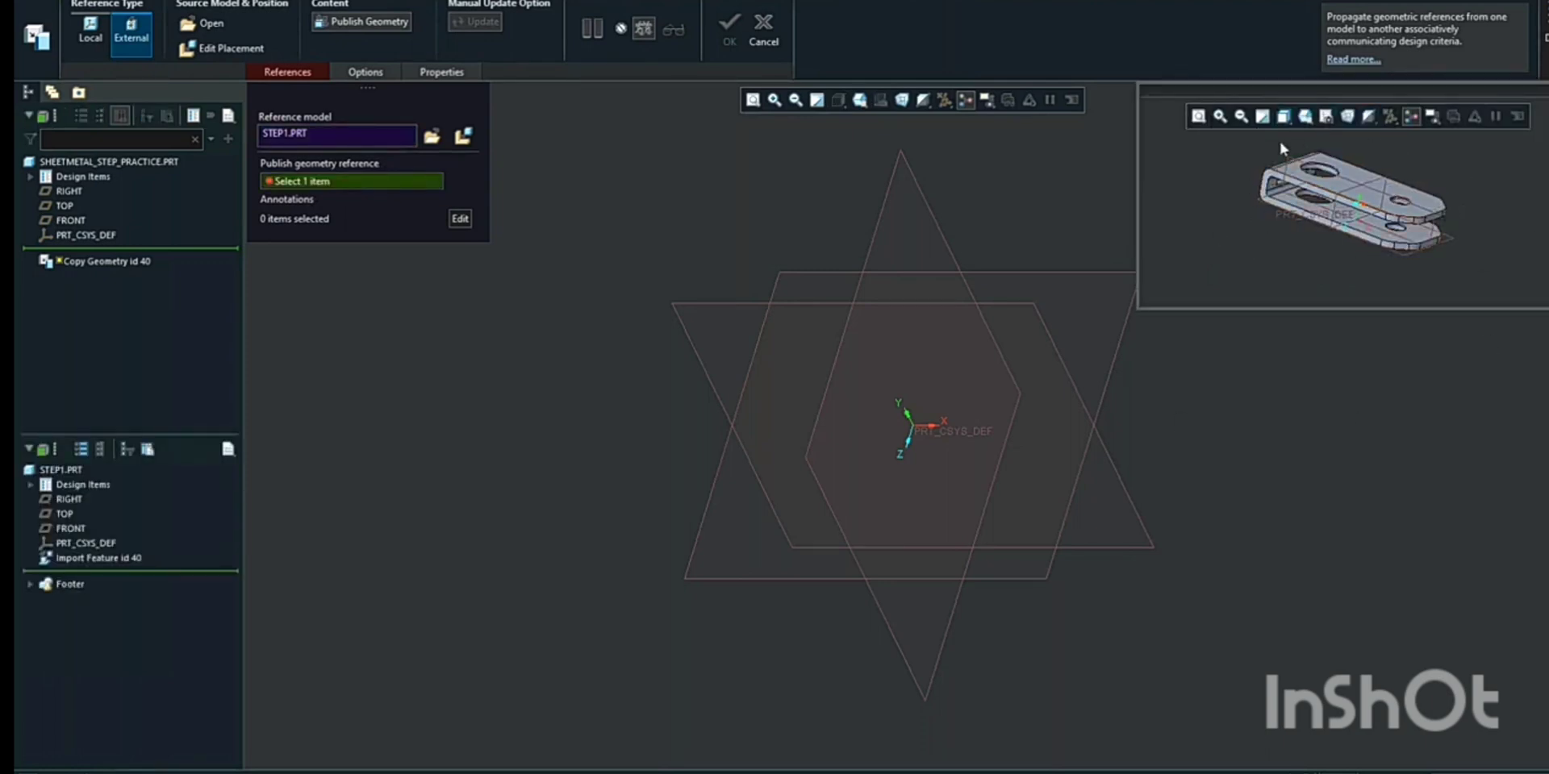
click(31, 585)
click(145, 599)
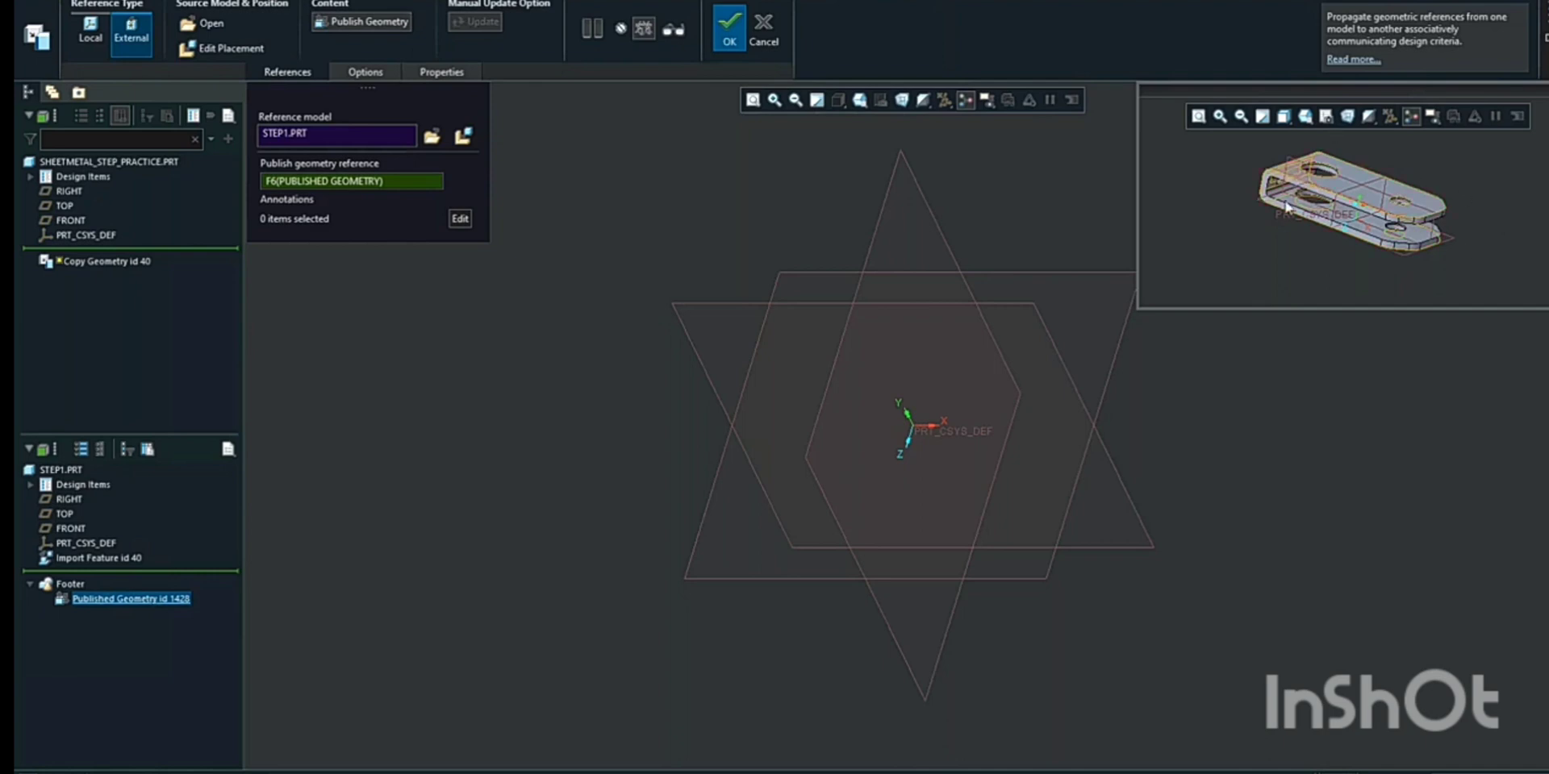
click(728, 36)
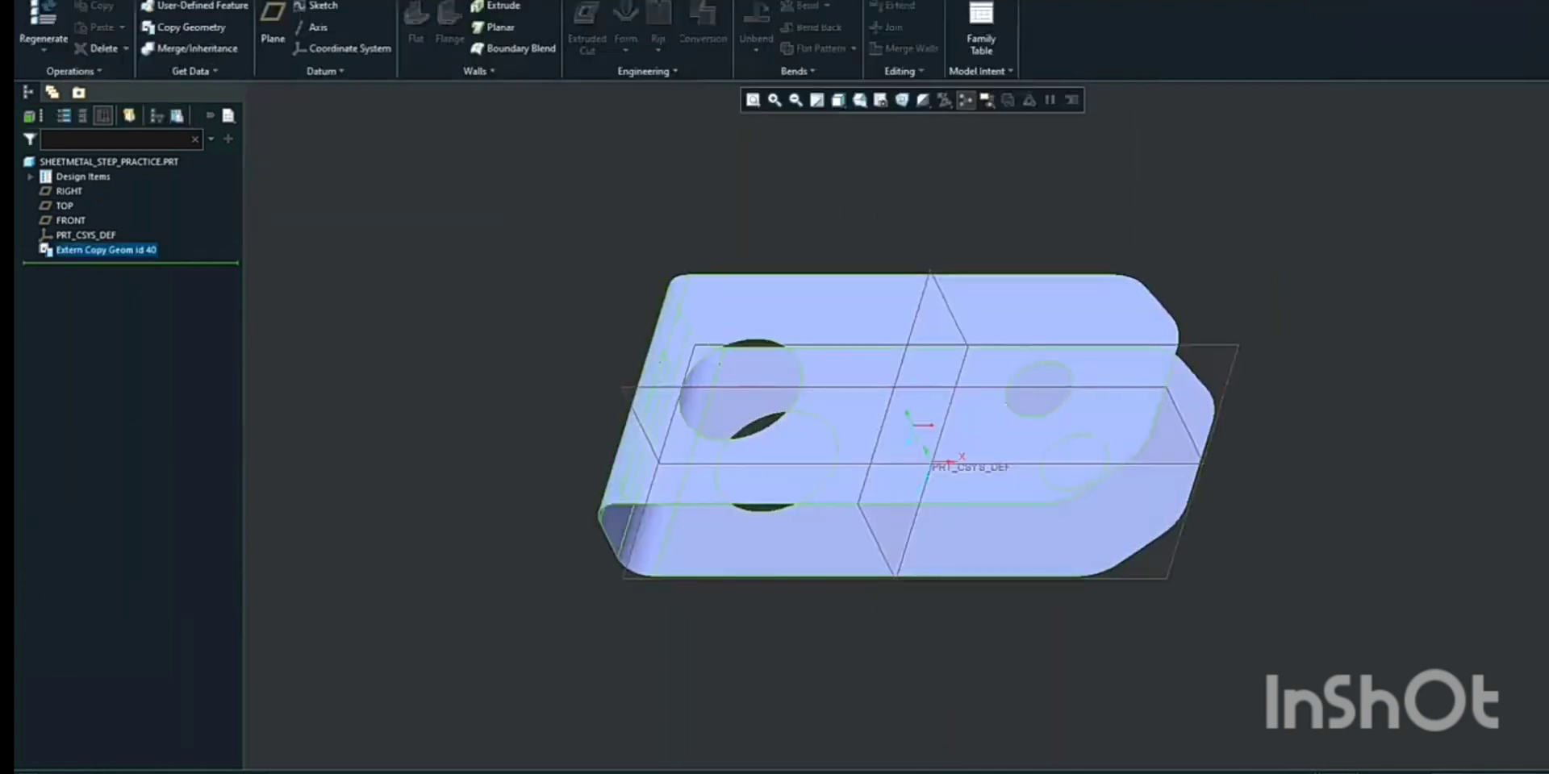
Start an Offset wall and select the copied geometry quilt as the offset surface
middle_drag(847, 386, 952, 280)
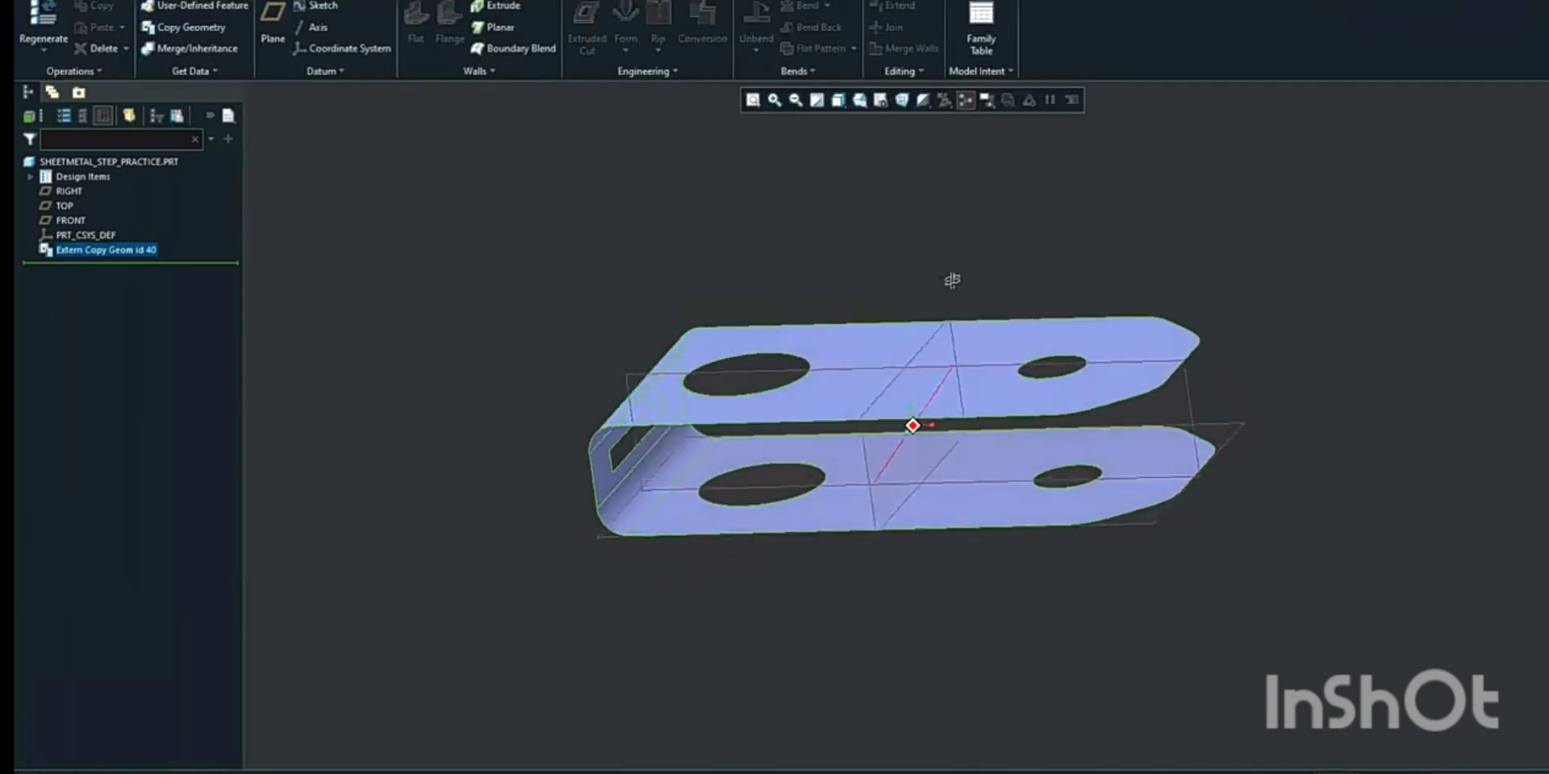
middle_drag(726, 546, 725, 377)
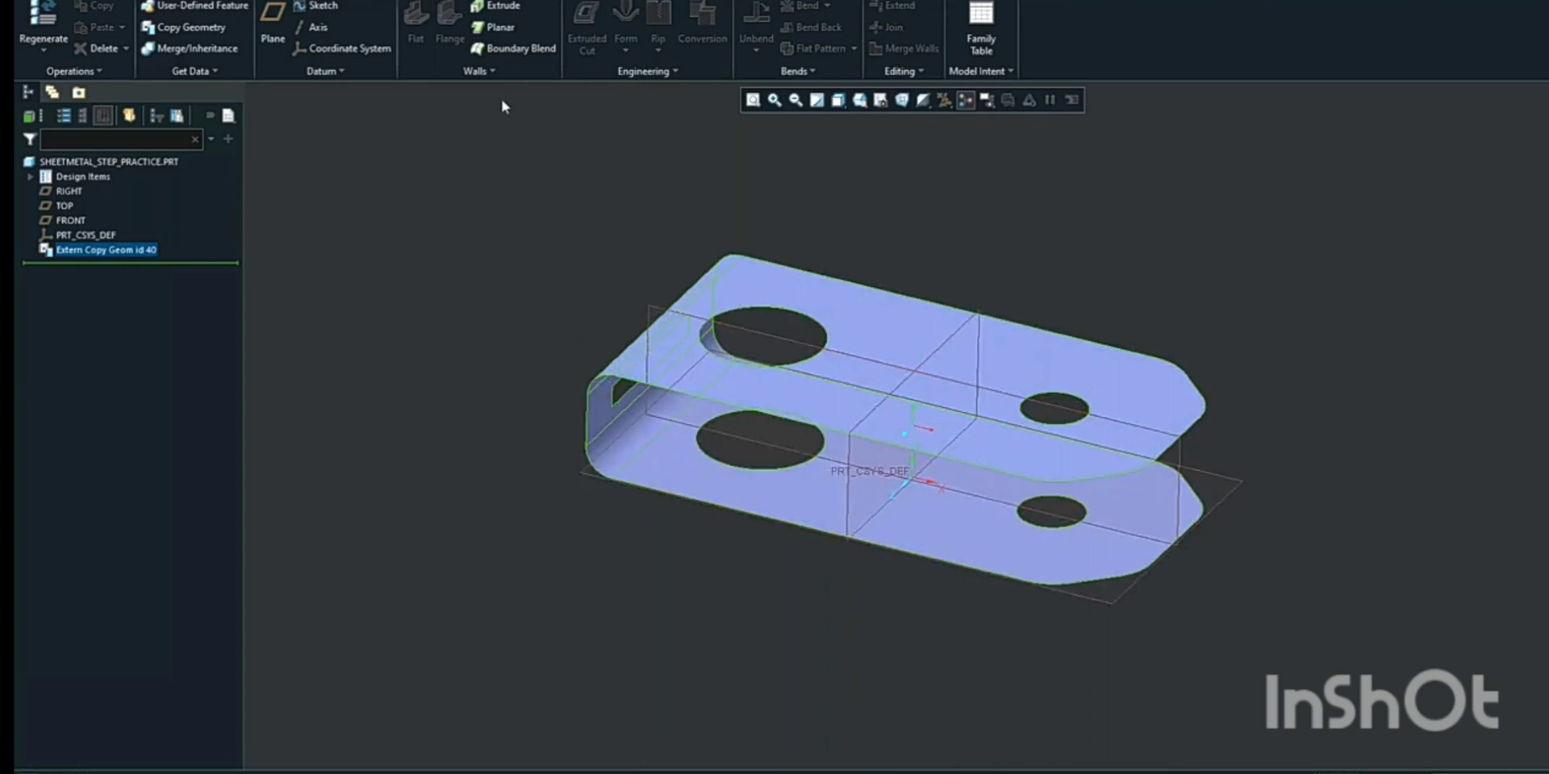
click(488, 73)
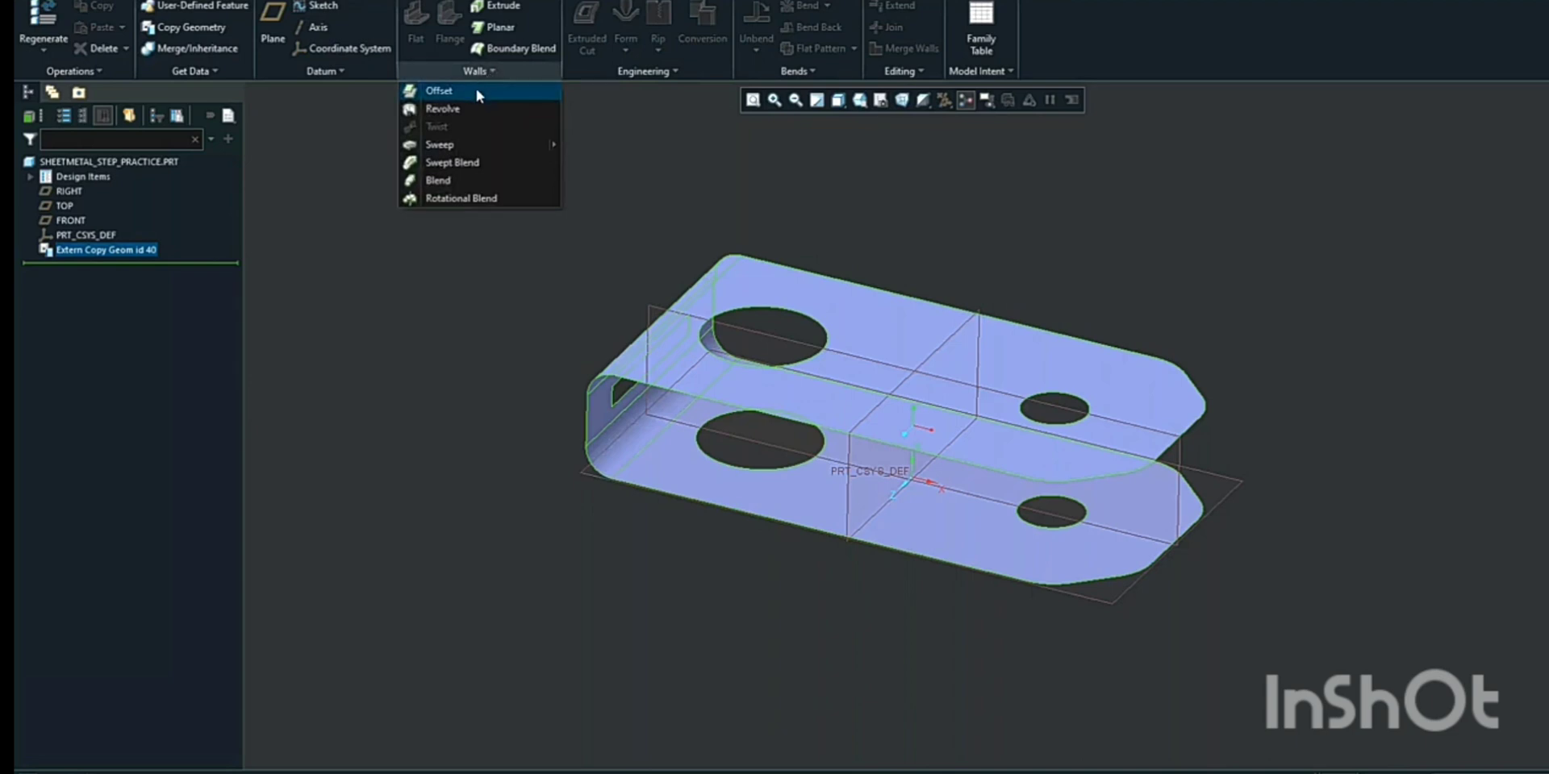
click(479, 93)
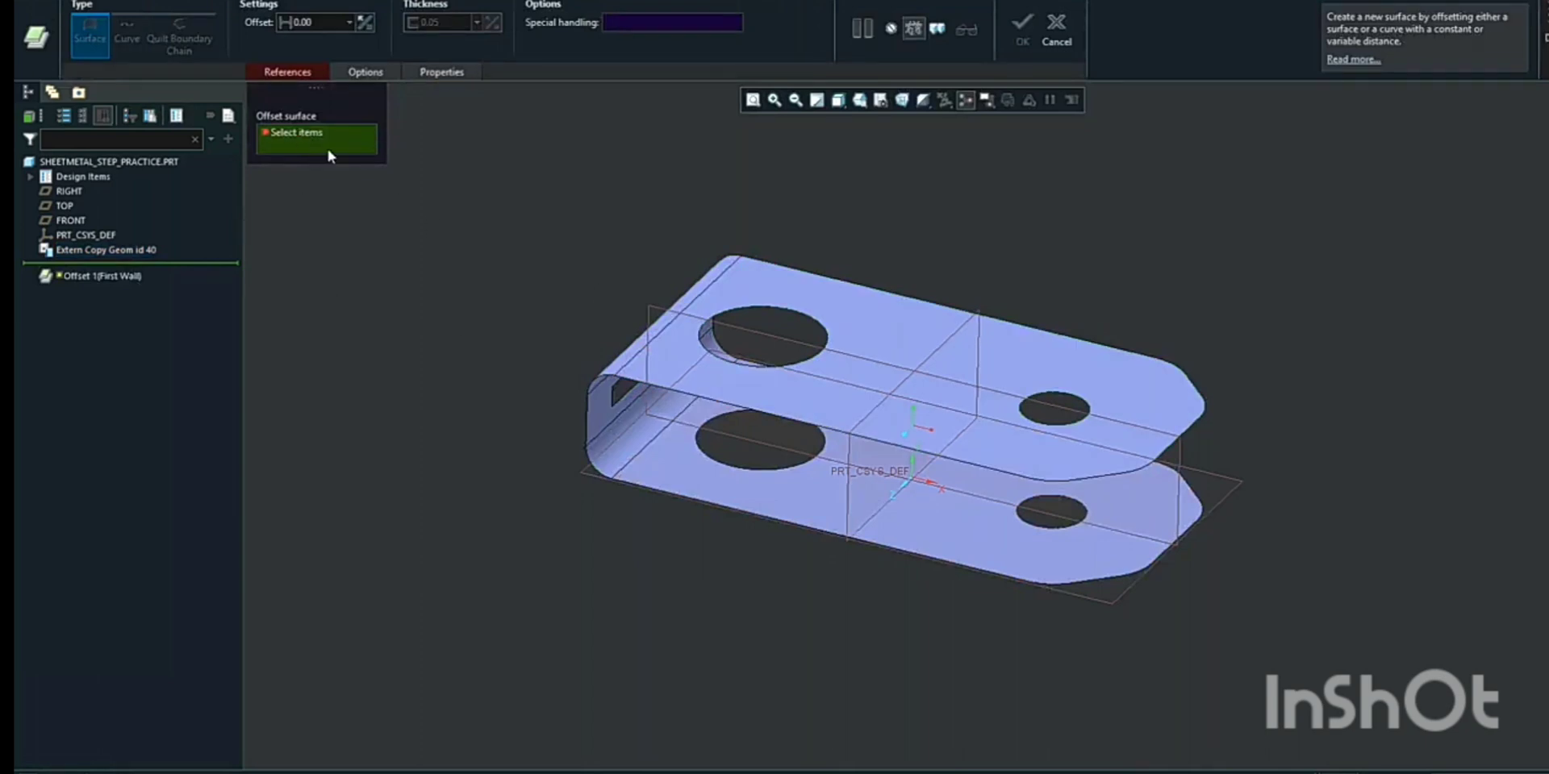
middle_drag(500, 436, 533, 346)
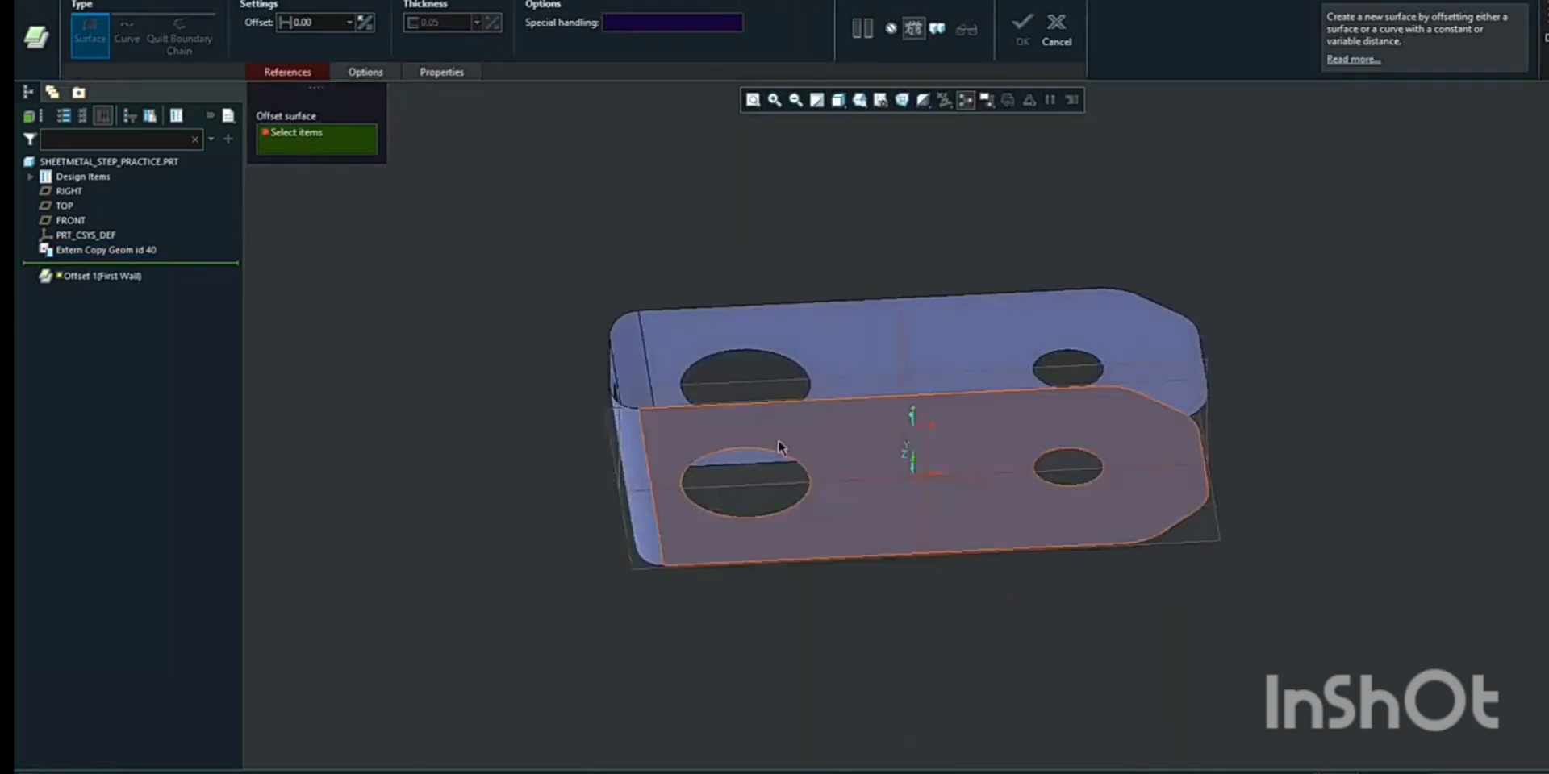
right_click(830, 428)
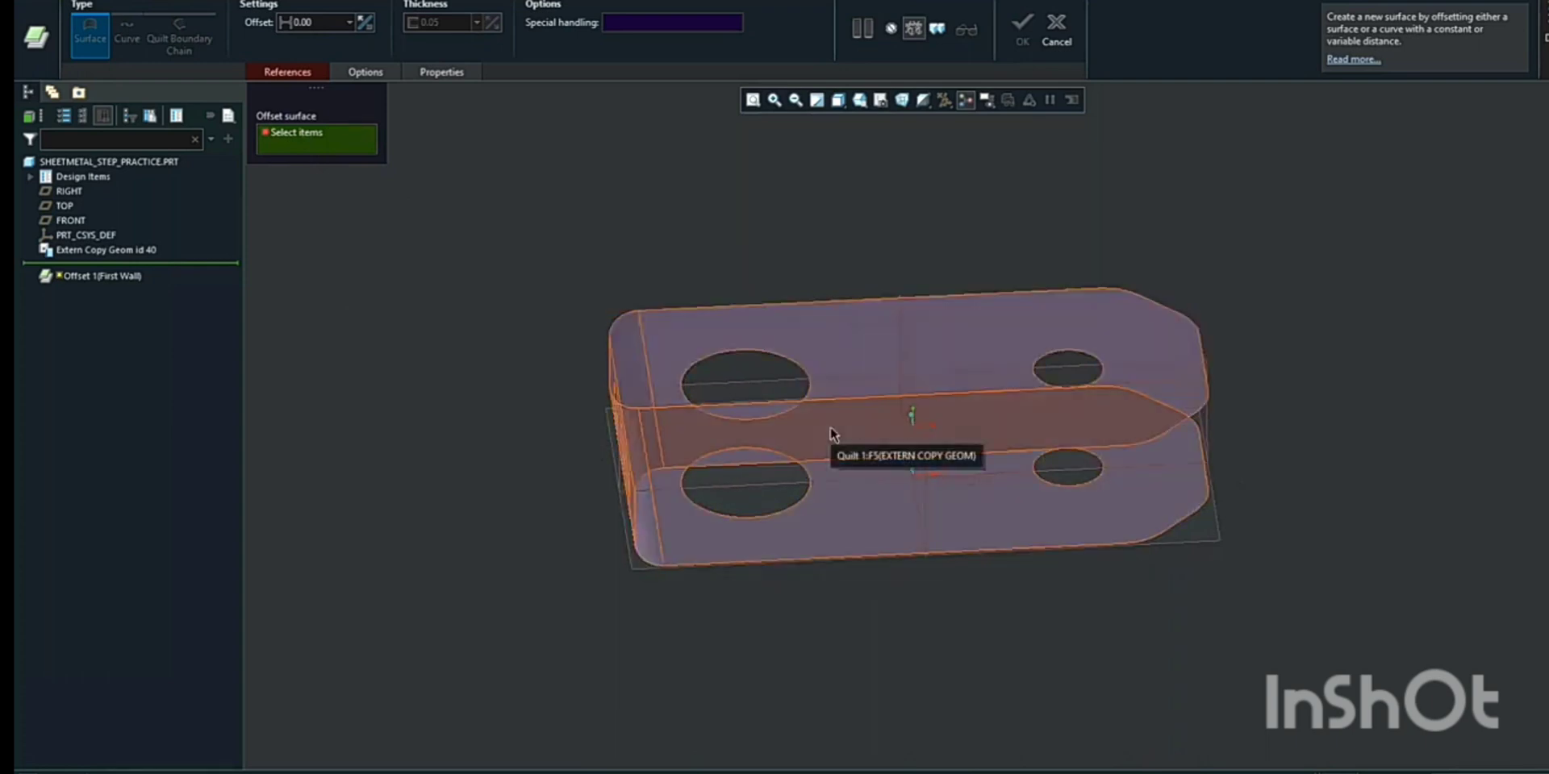
click(830, 426)
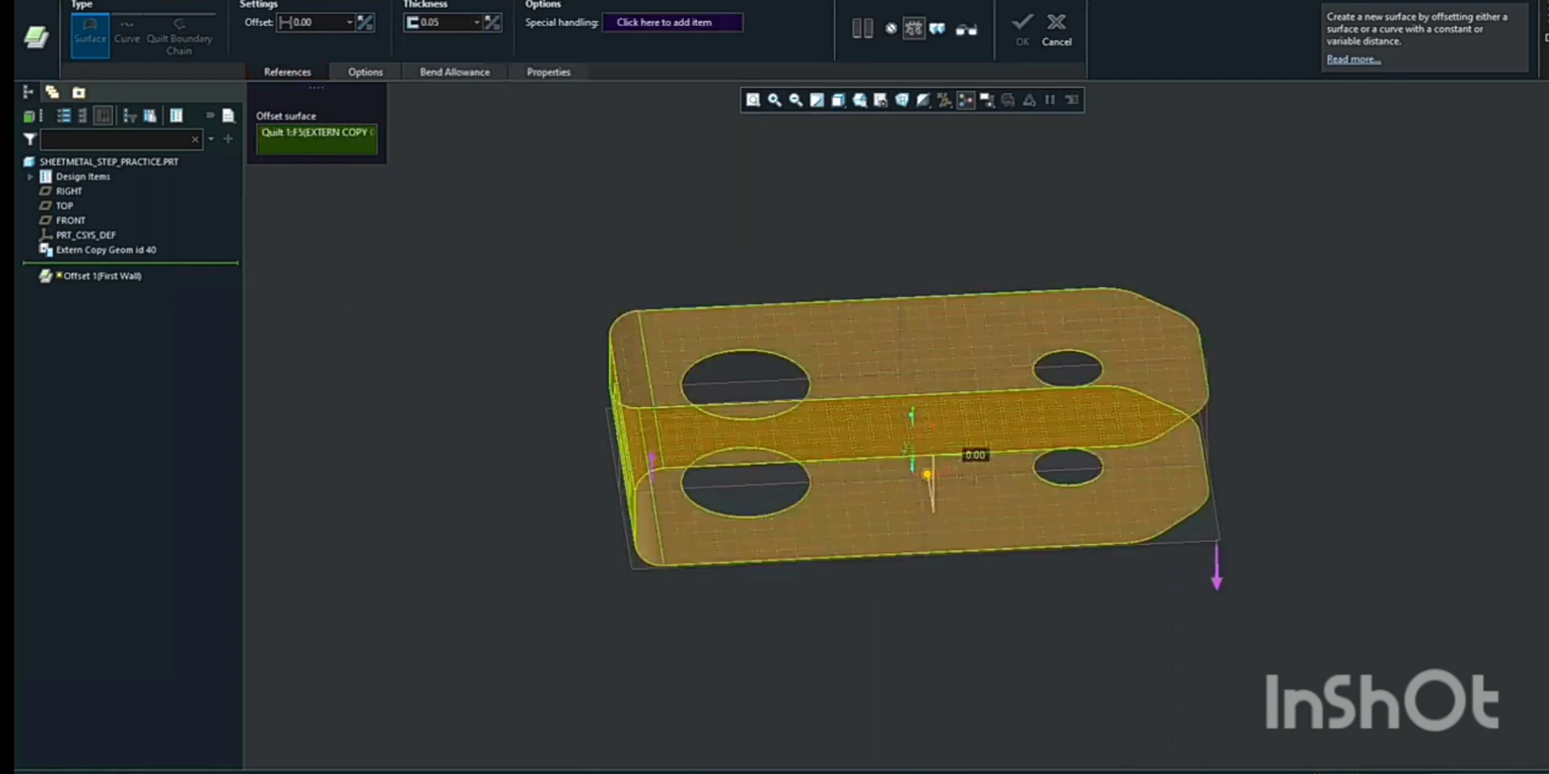
Set the wall thickness to 1.5 and complete the offset first wall
middle_drag(926, 232, 883, 313)
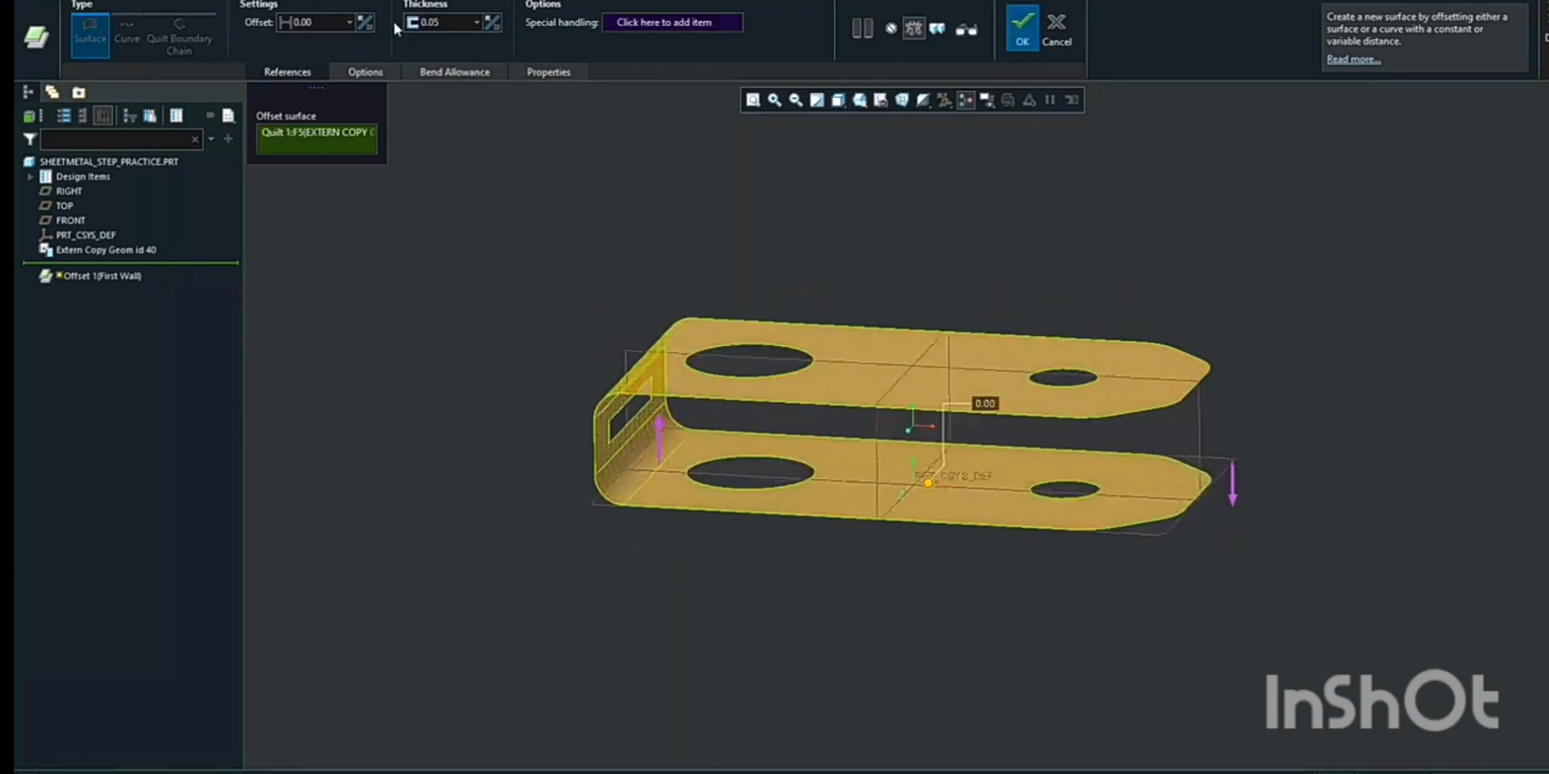
click(450, 22)
text(1.5)
key(Return)
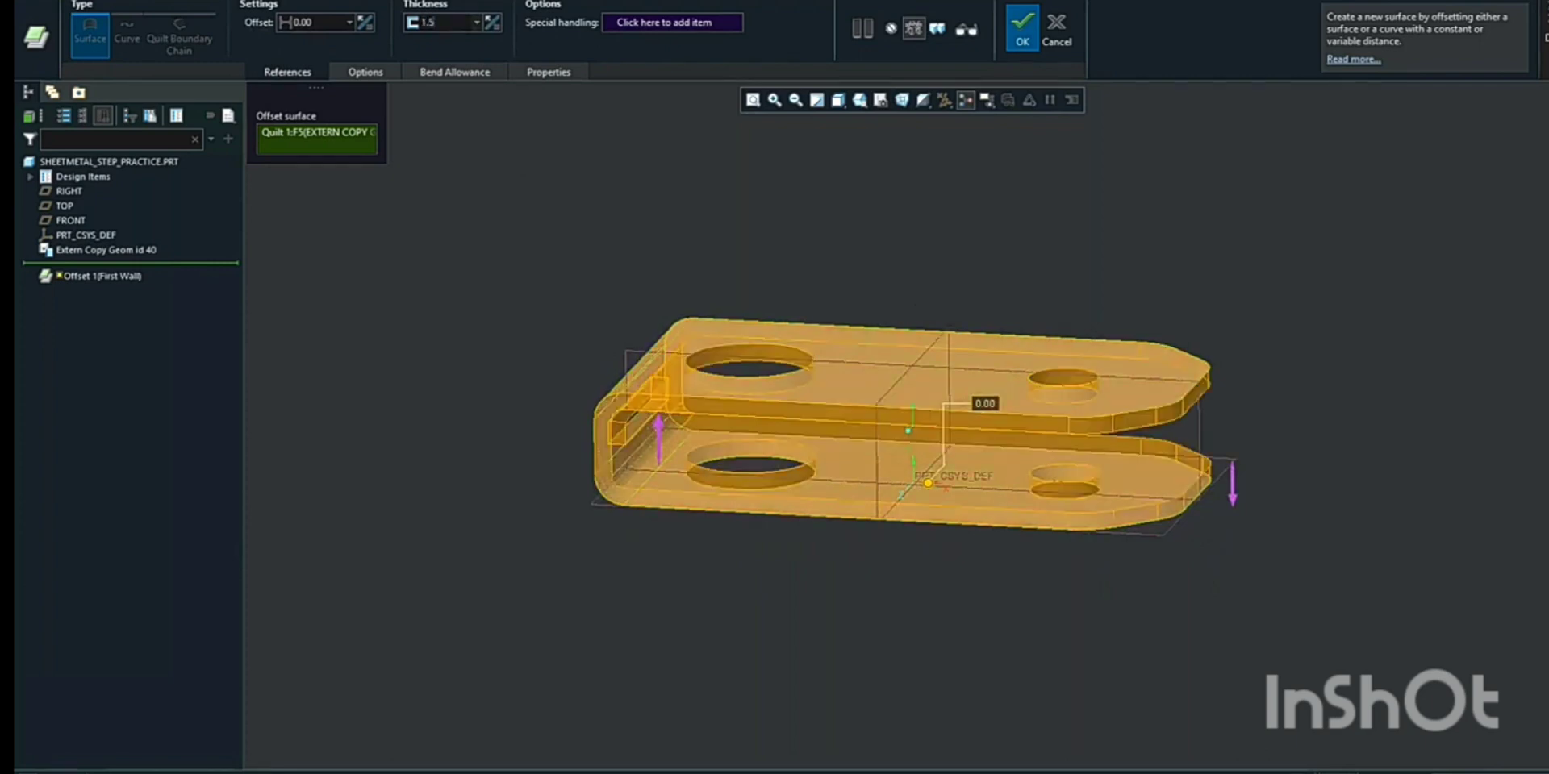
click(1021, 42)
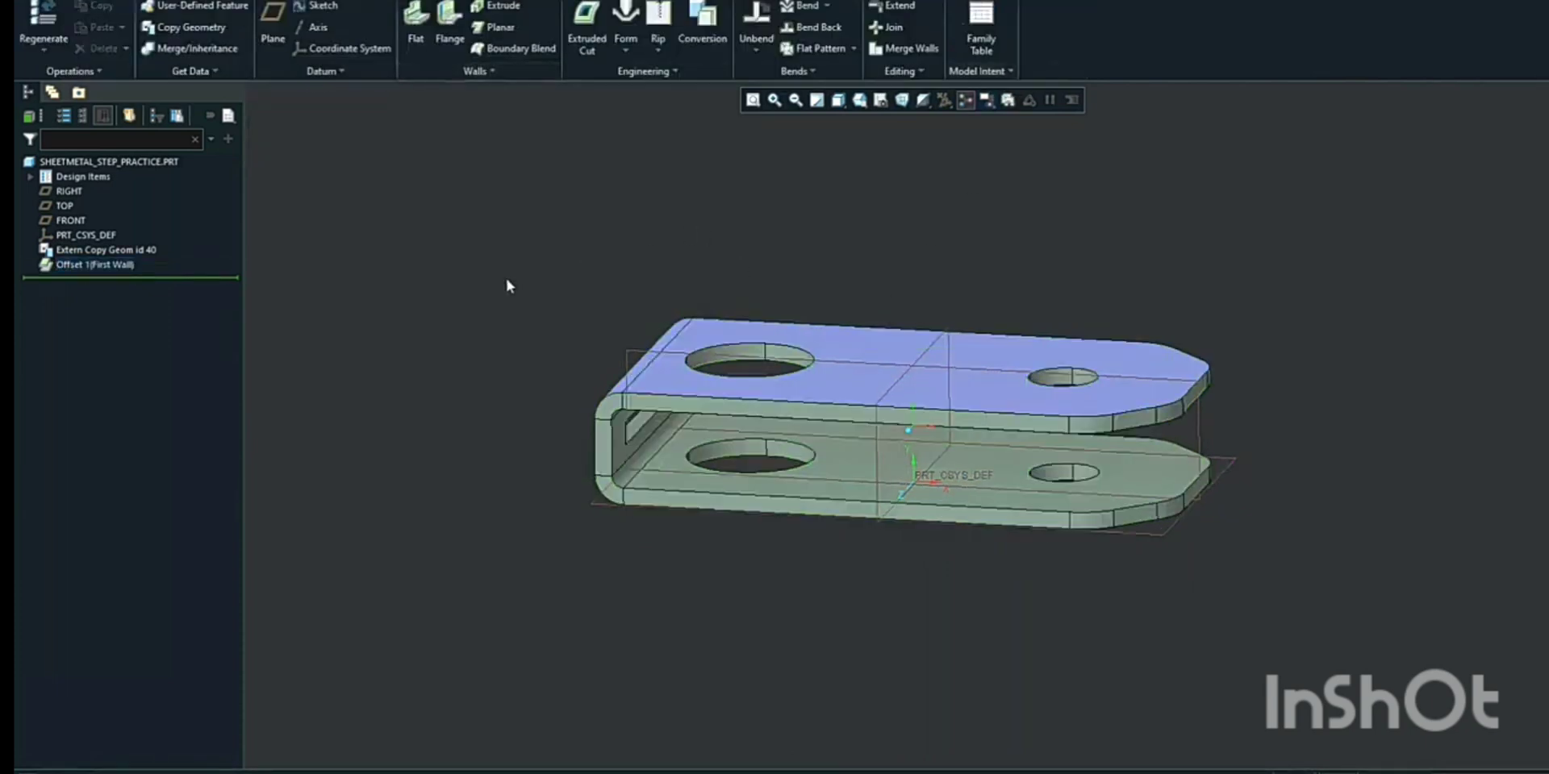
Hide the external copy geometry feature
click(106, 251)
right_click(106, 254)
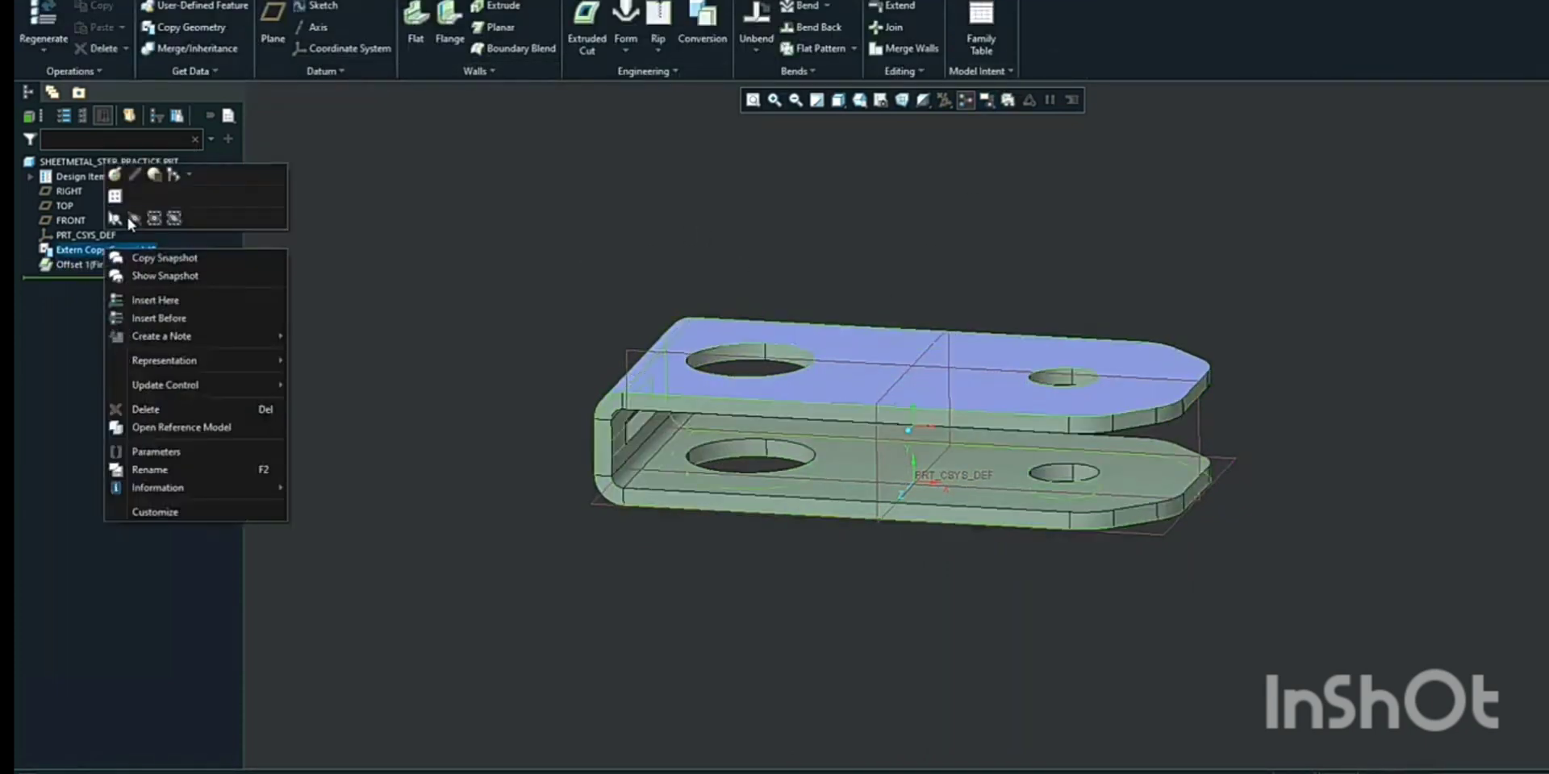
click(135, 220)
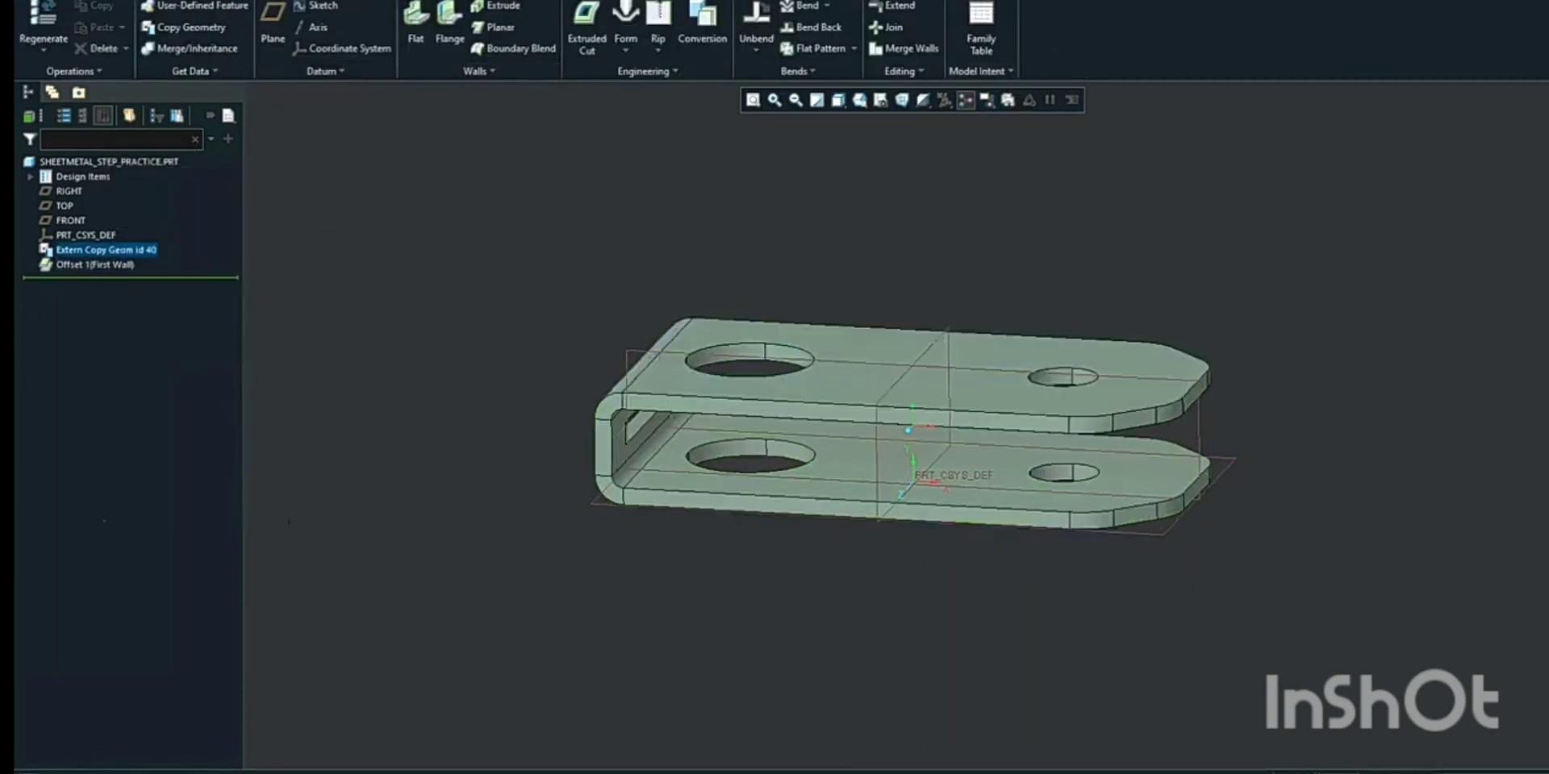
Unbend the sheetmetal part to flatten it
middle_drag(1089, 557, 650, 471)
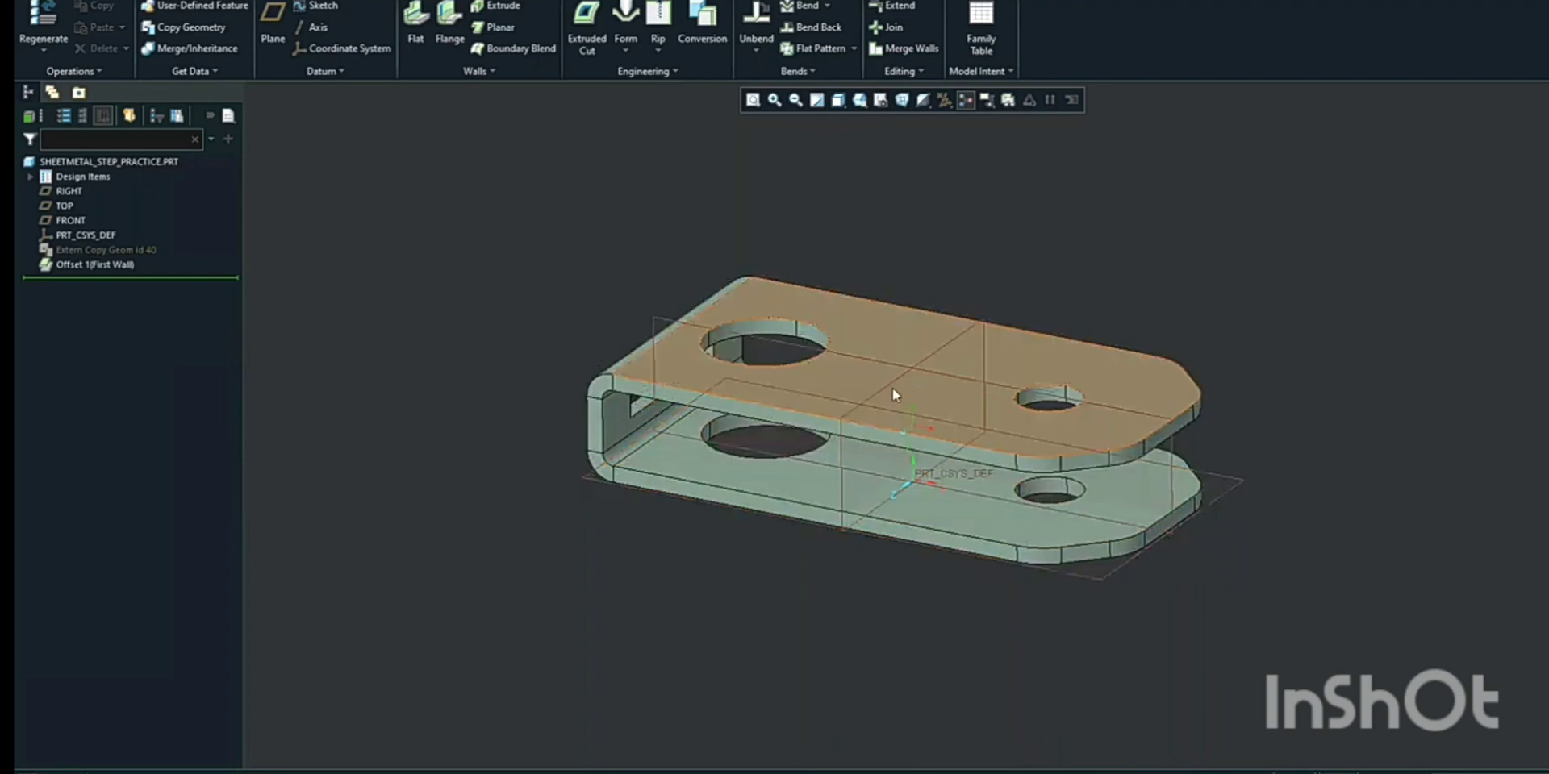
mouse_move(1269, 352)
middle_down()
mouse_move(1212, 360)
mouse_move(1225, 373)
middle_up()
scroll(664, 188, up, 2)
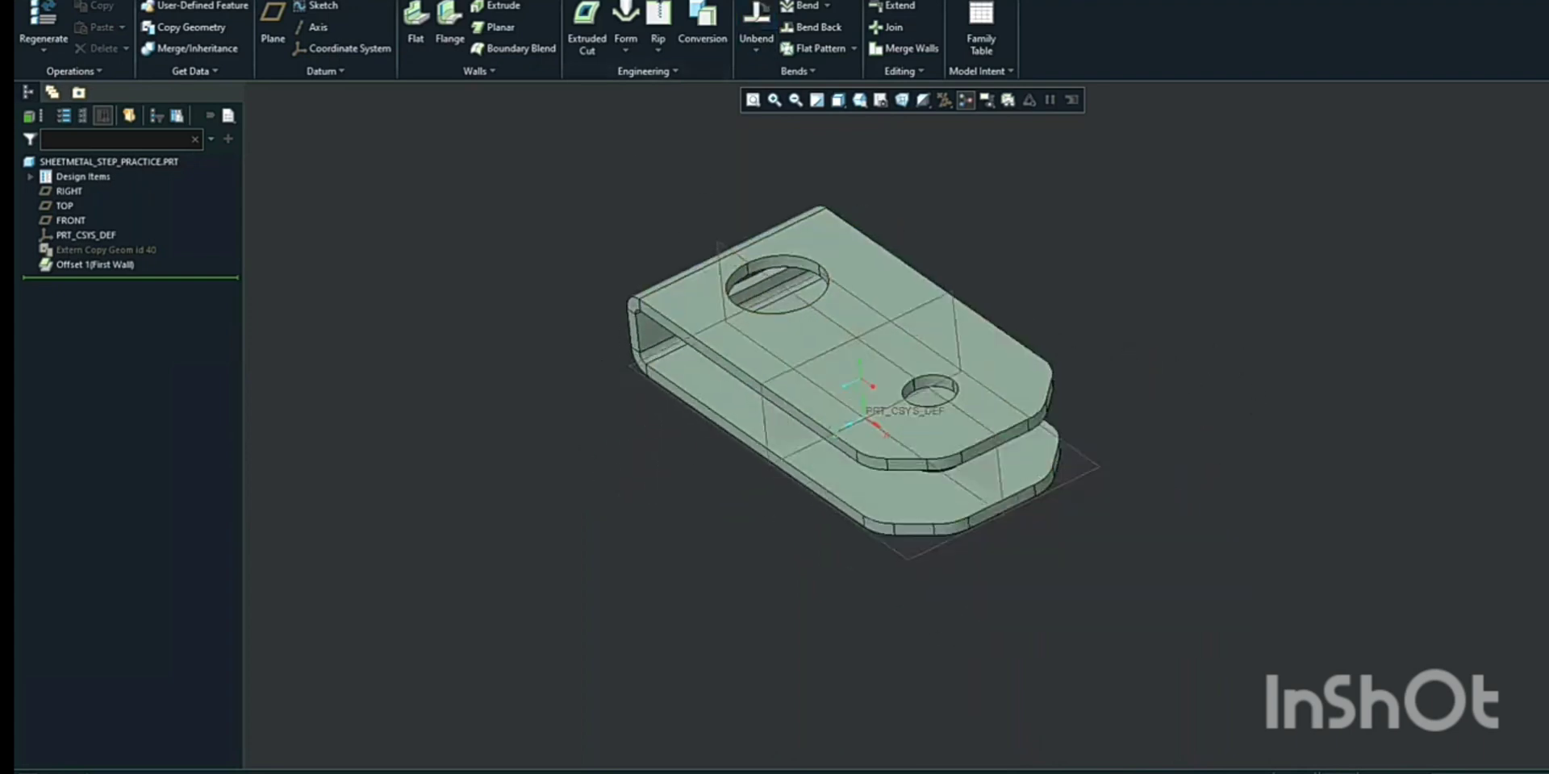
click(756, 25)
click(795, 42)
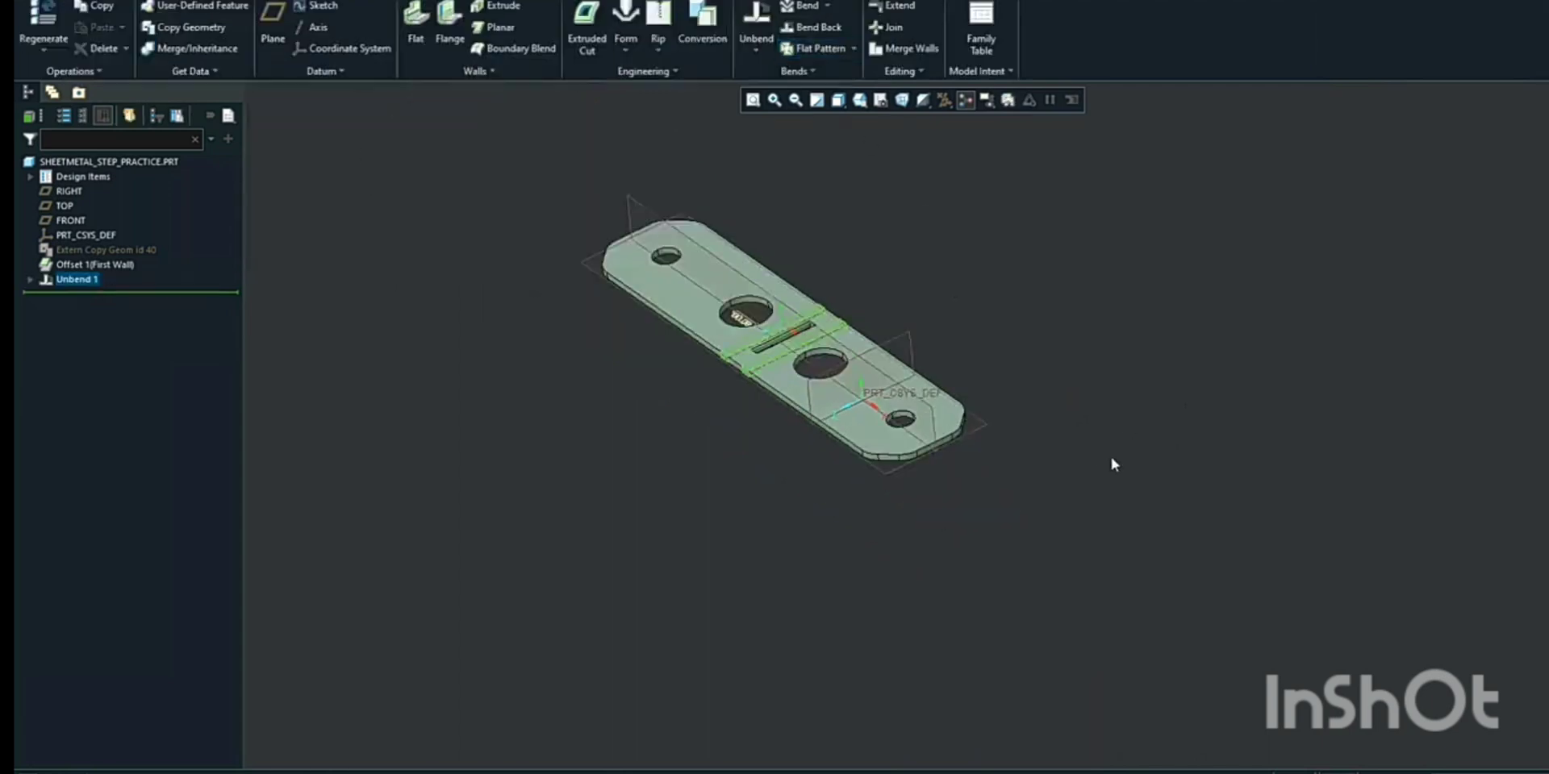
Move the insert point in the model tree above Unbend 1 to return to the bent state
middle_drag(848, 457, 876, 456)
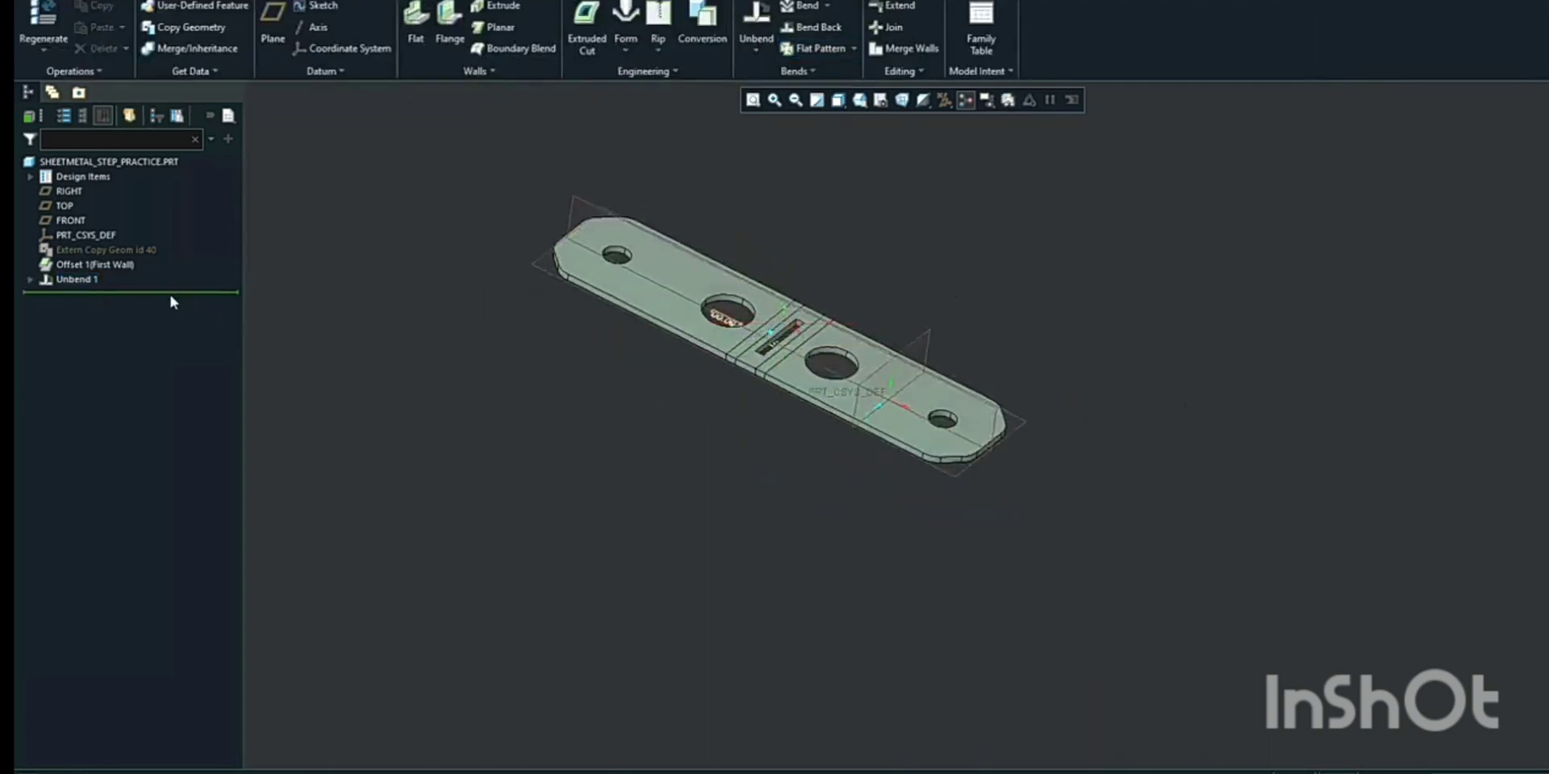
drag(171, 298, 179, 275)
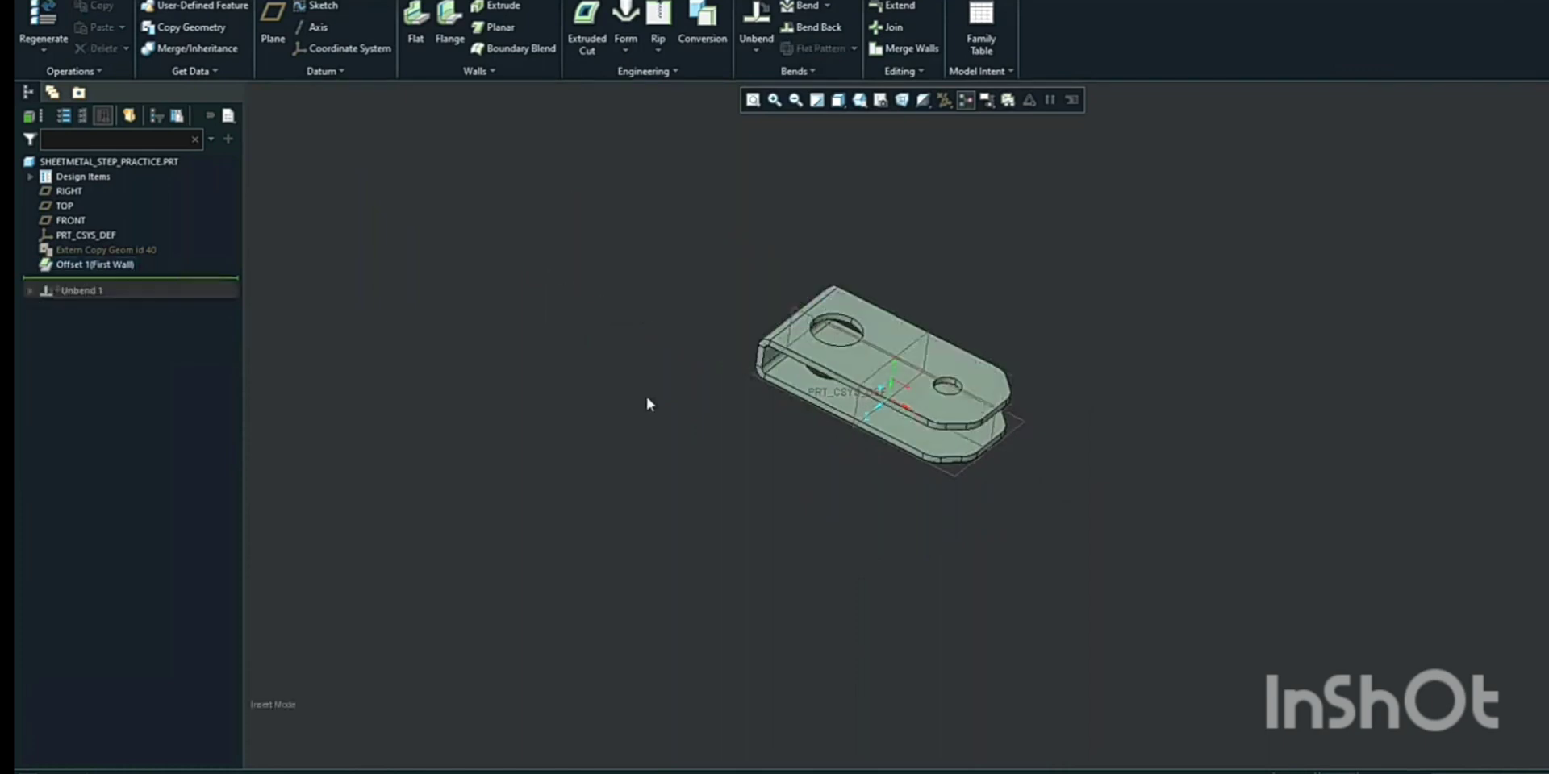
Use Remove to delete the cylindrical surfaces of the large hole in the top wall, closing it
scroll(873, 255, down, 5)
mouse_move(1093, 325)
middle_down()
mouse_move(1157, 302)
mouse_move(1096, 310)
middle_up()
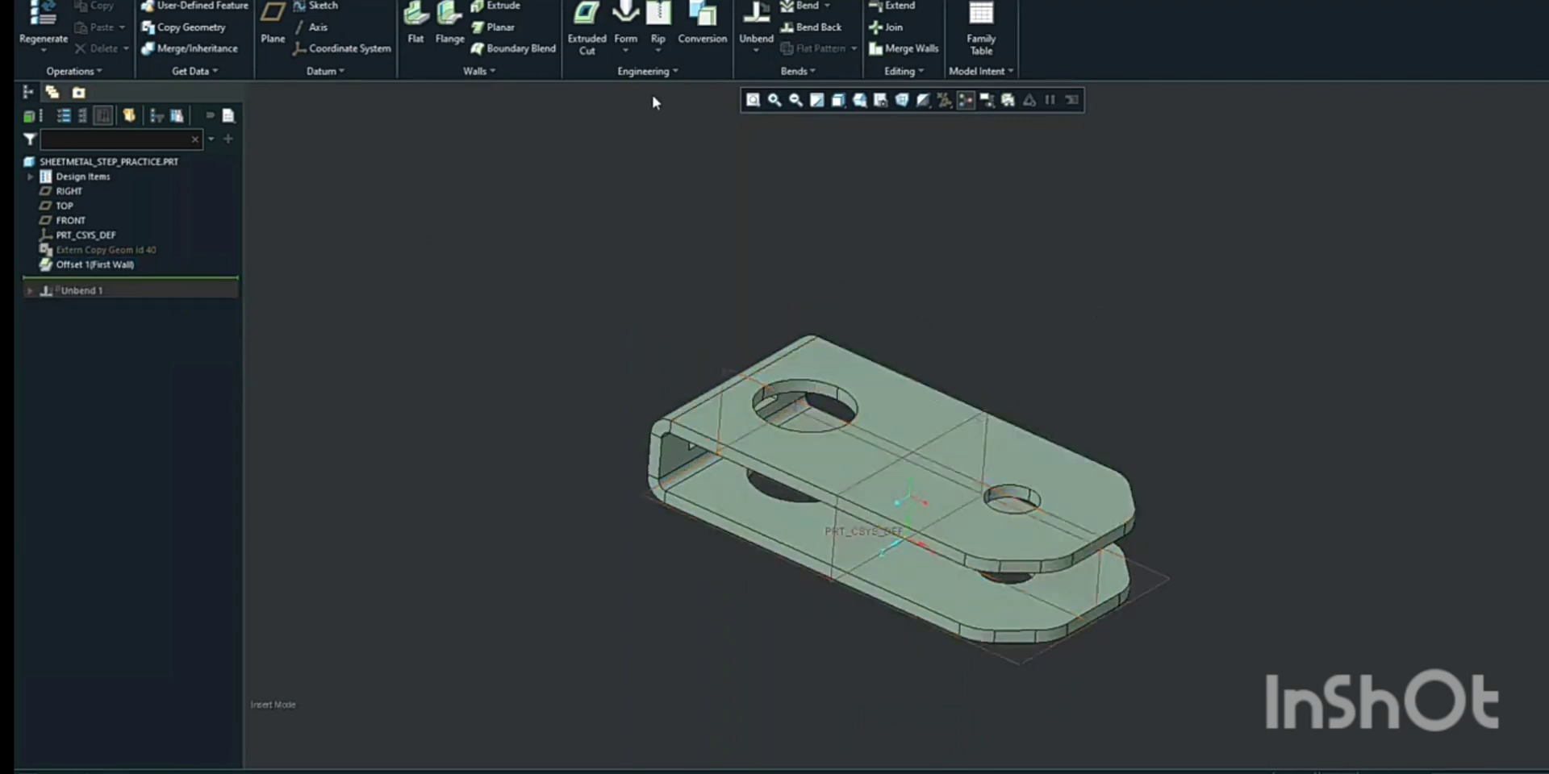
click(428, 0)
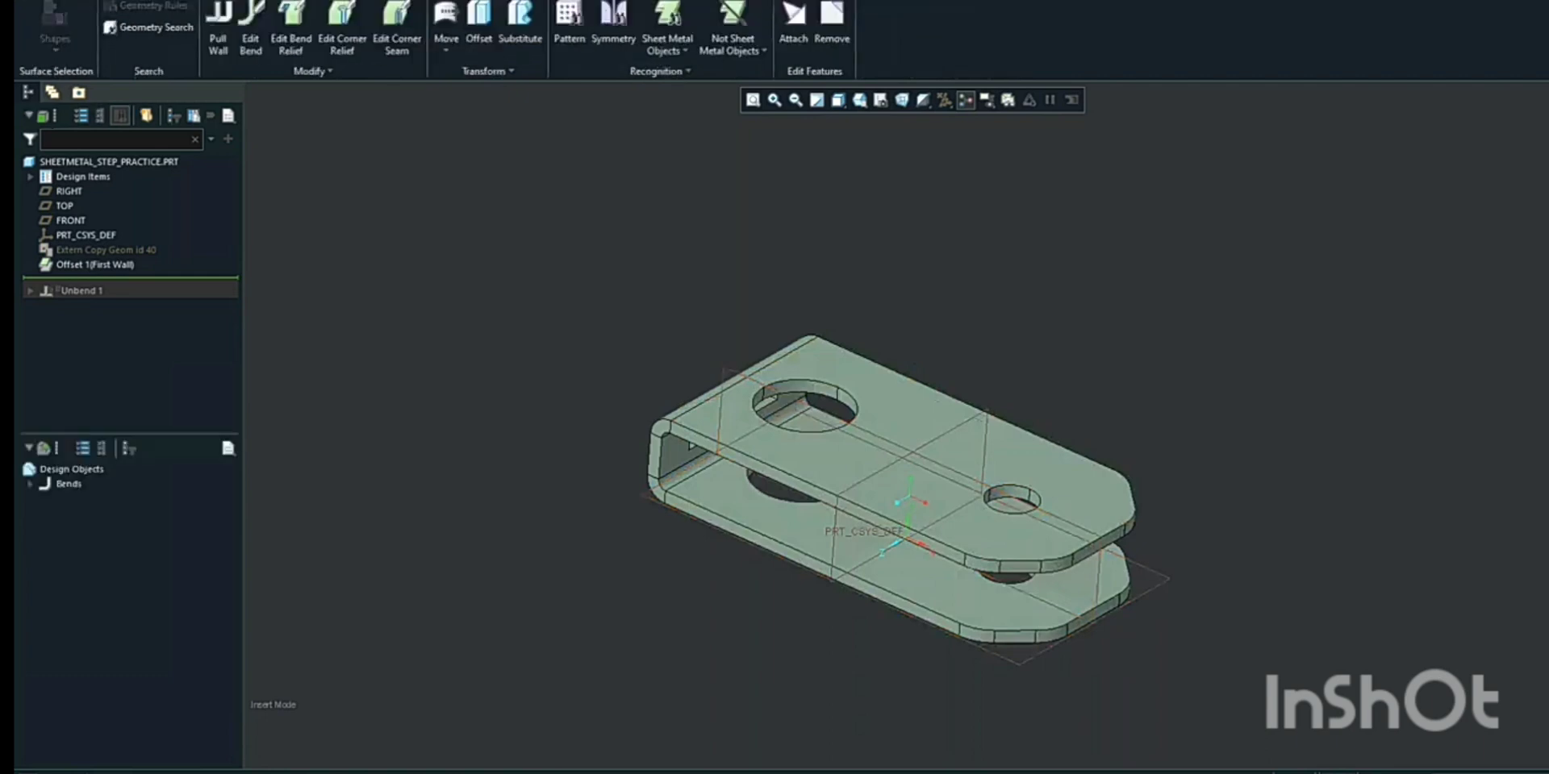
click(833, 32)
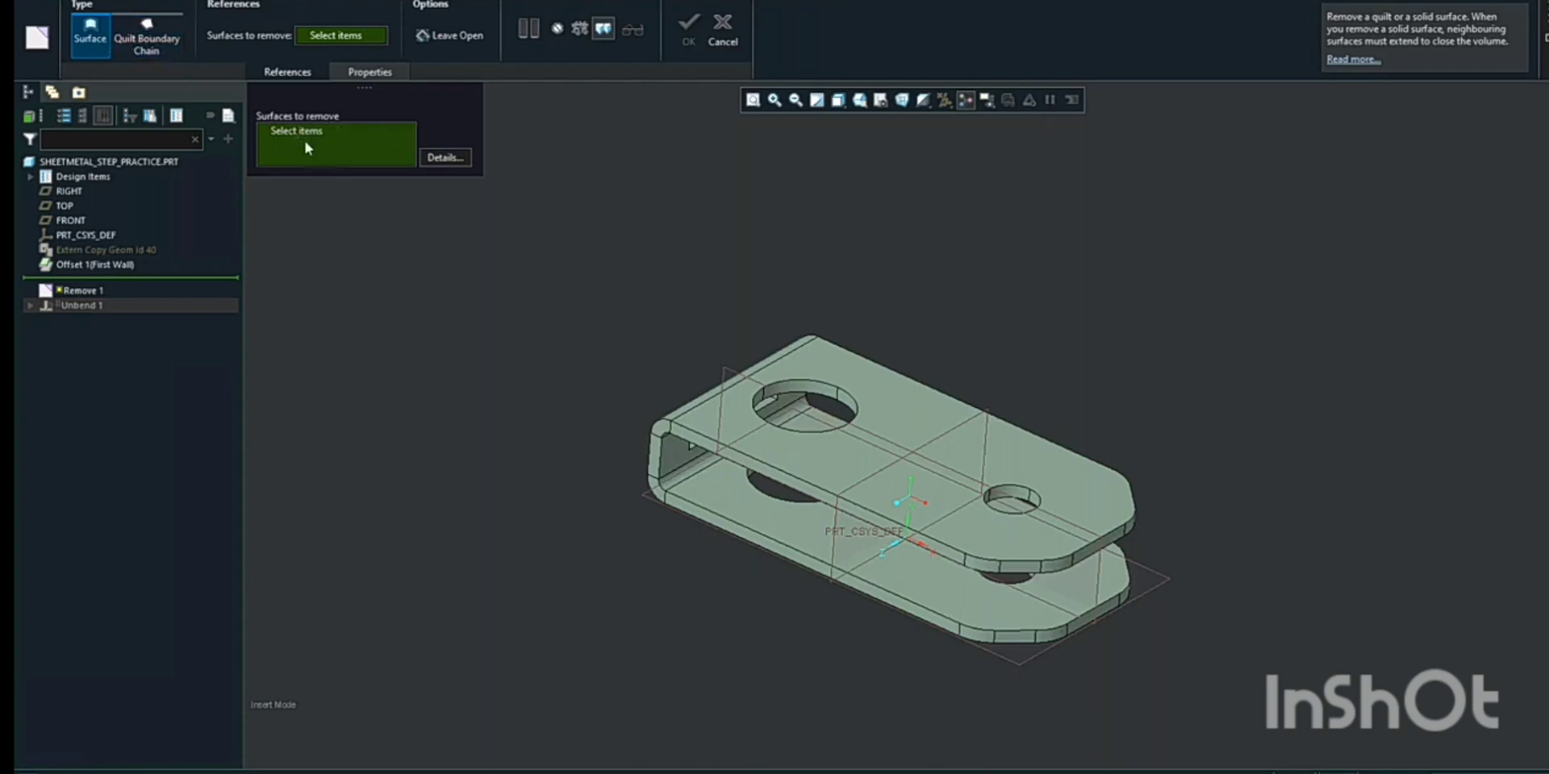
scroll(823, 356, down, 4)
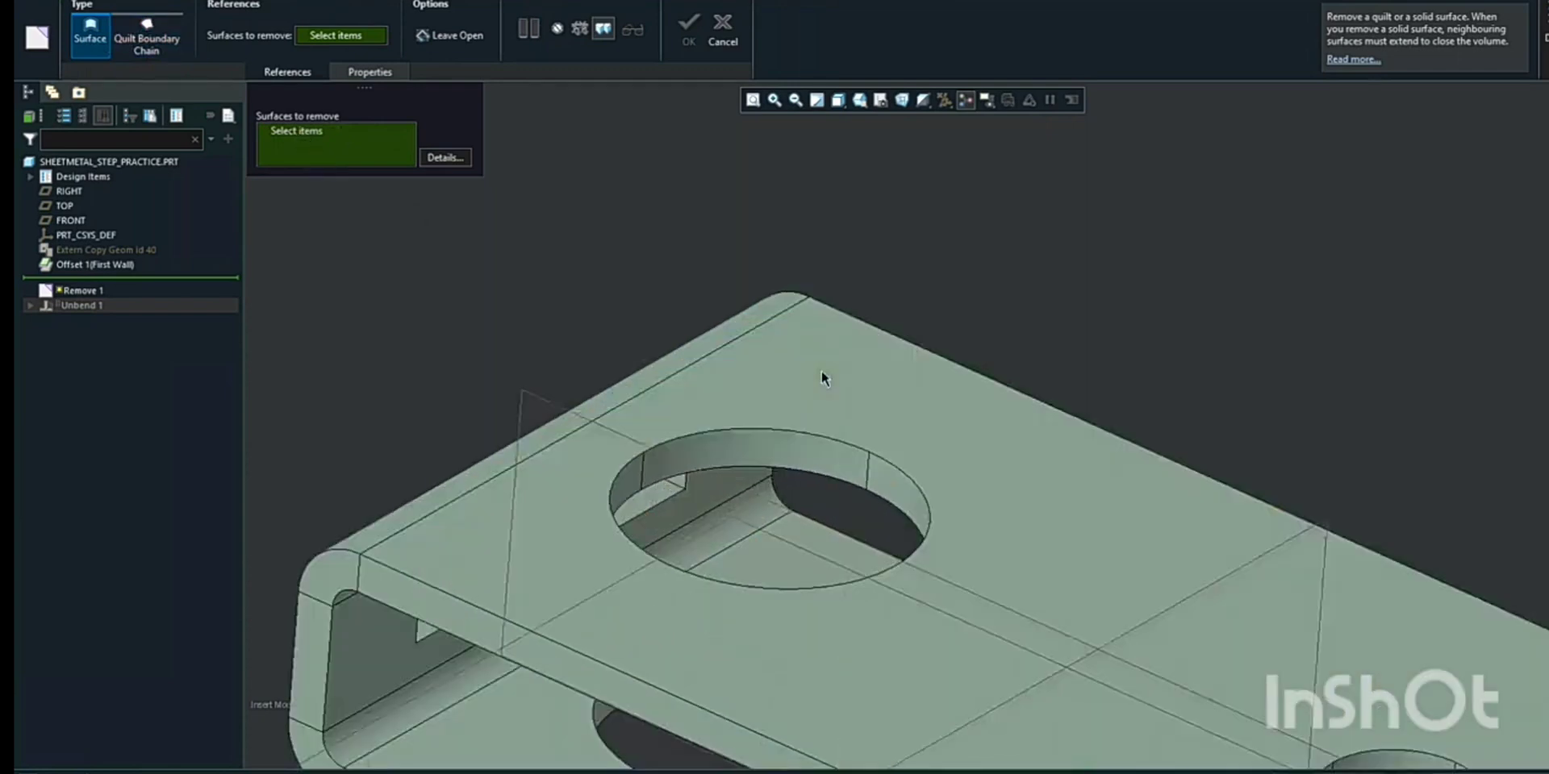
click(838, 463)
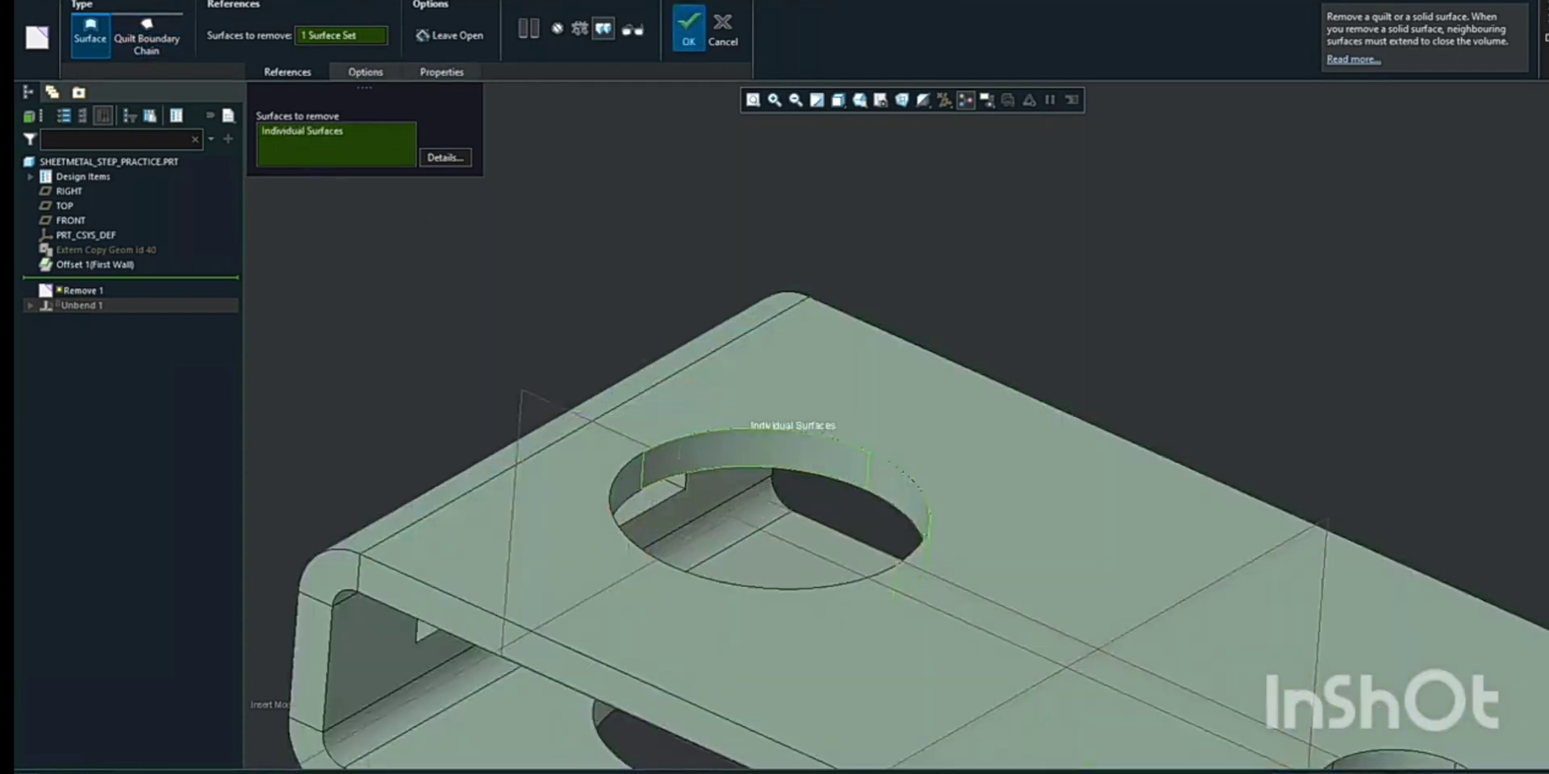
mouse_move(839, 464)
middle_down()
mouse_move(904, 470)
mouse_move(858, 457)
middle_up()
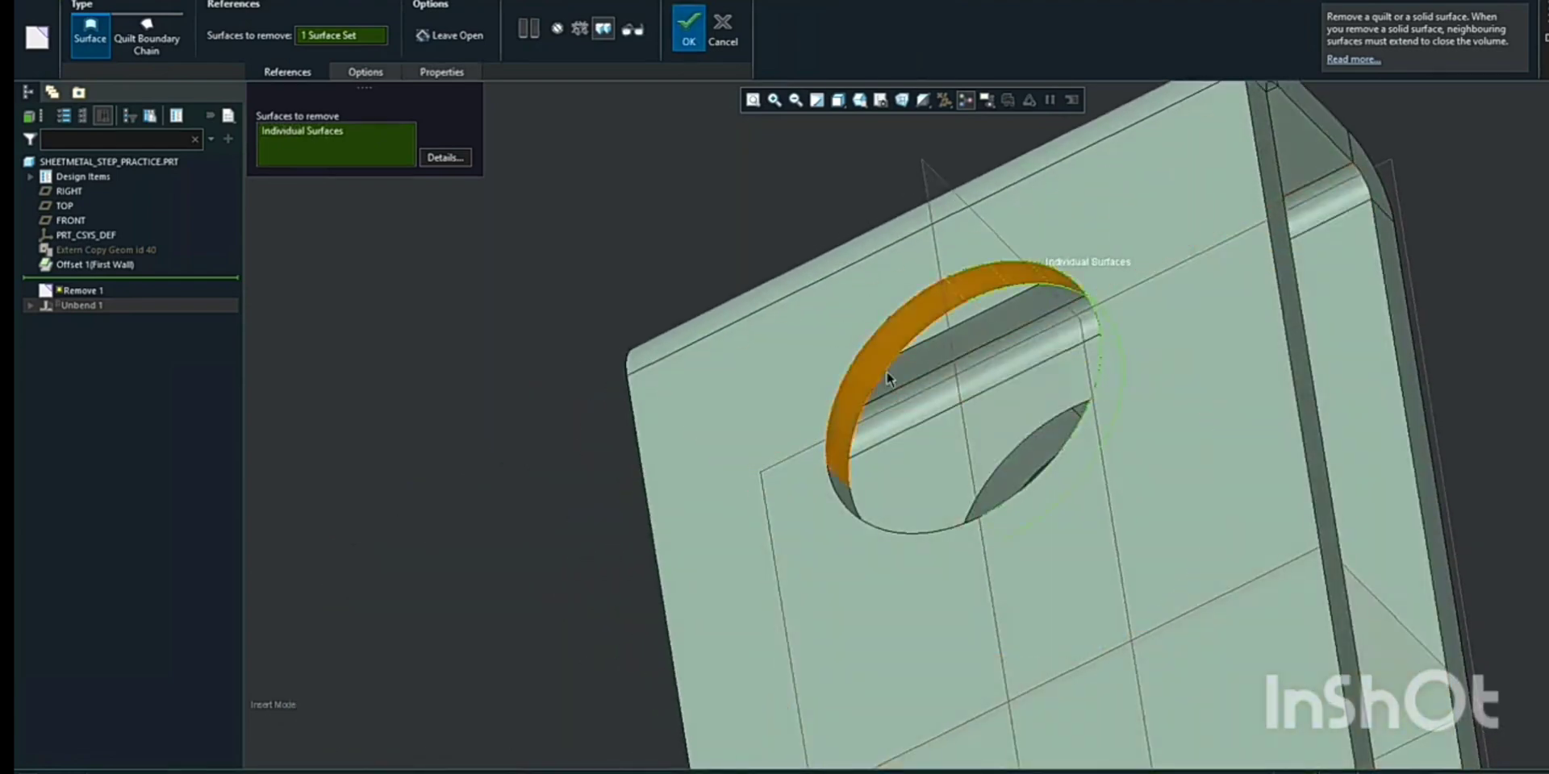
middle_drag(887, 372, 922, 413)
ctrl+click(887, 434)
scroll(851, 463, up, 3)
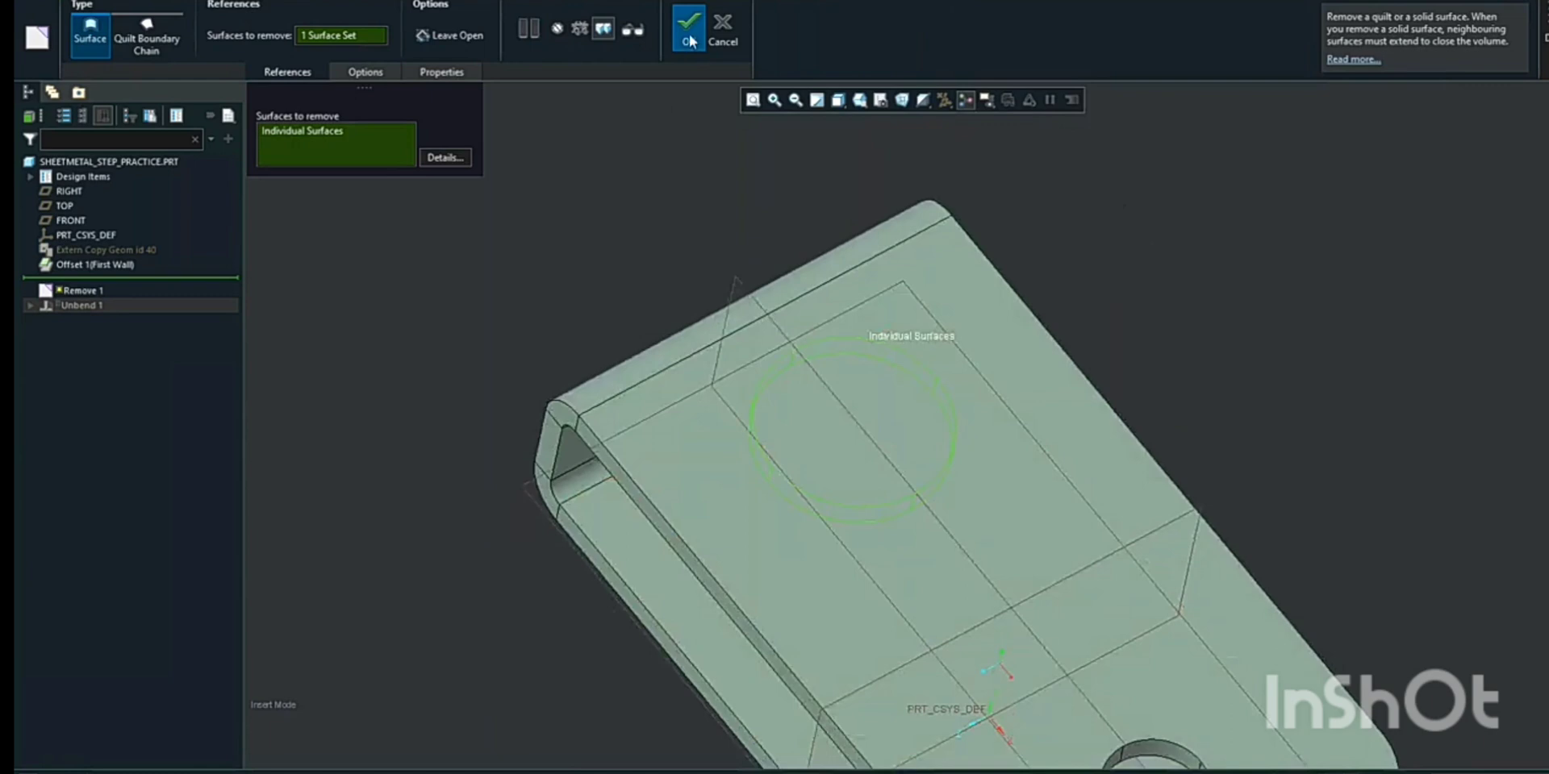
click(690, 42)
scroll(807, 420, up, 3)
middle_drag(807, 420, 692, 340)
scroll(667, 434, down, 3)
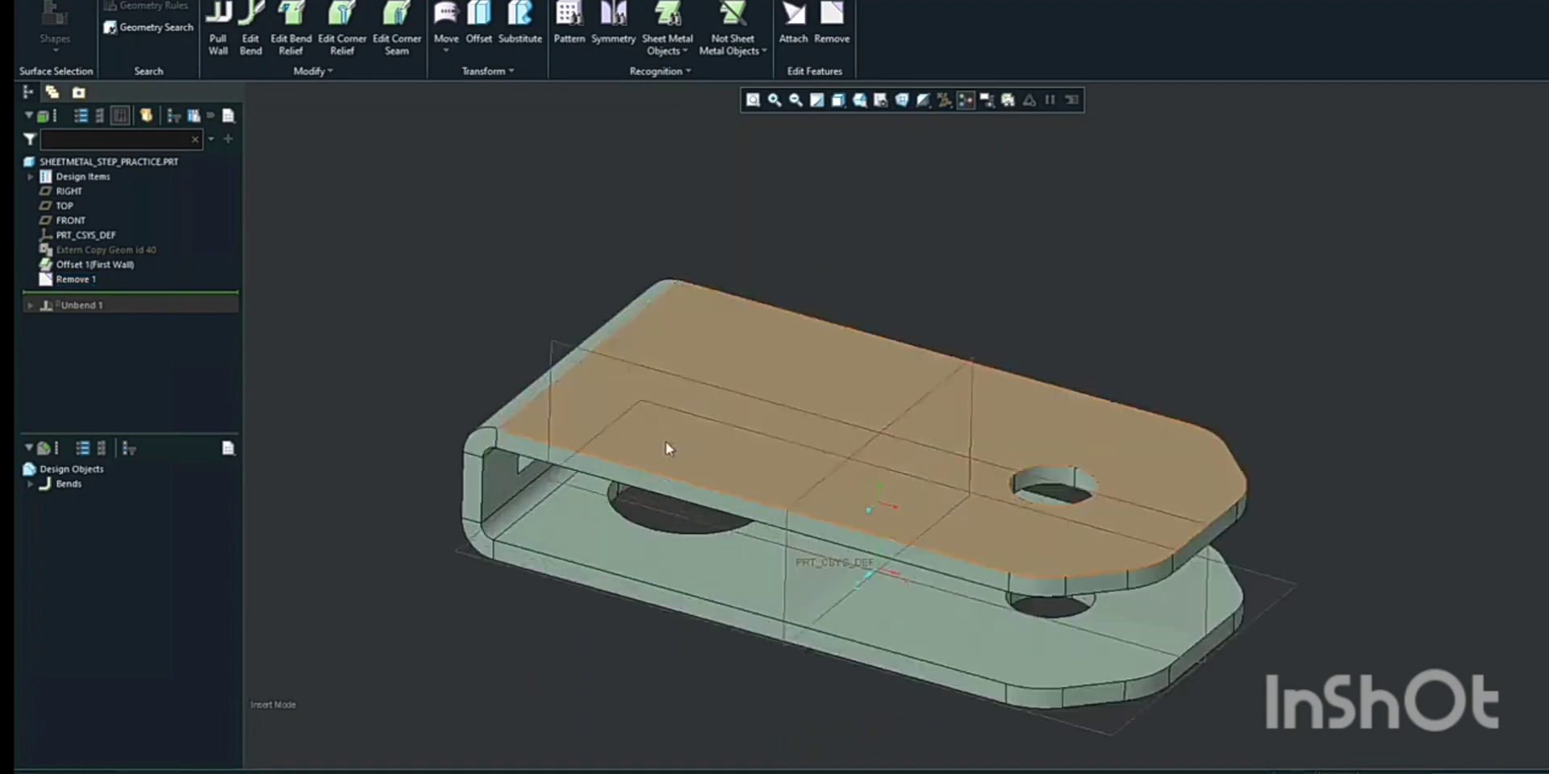
middle_drag(665, 442, 686, 434)
click(687, 435)
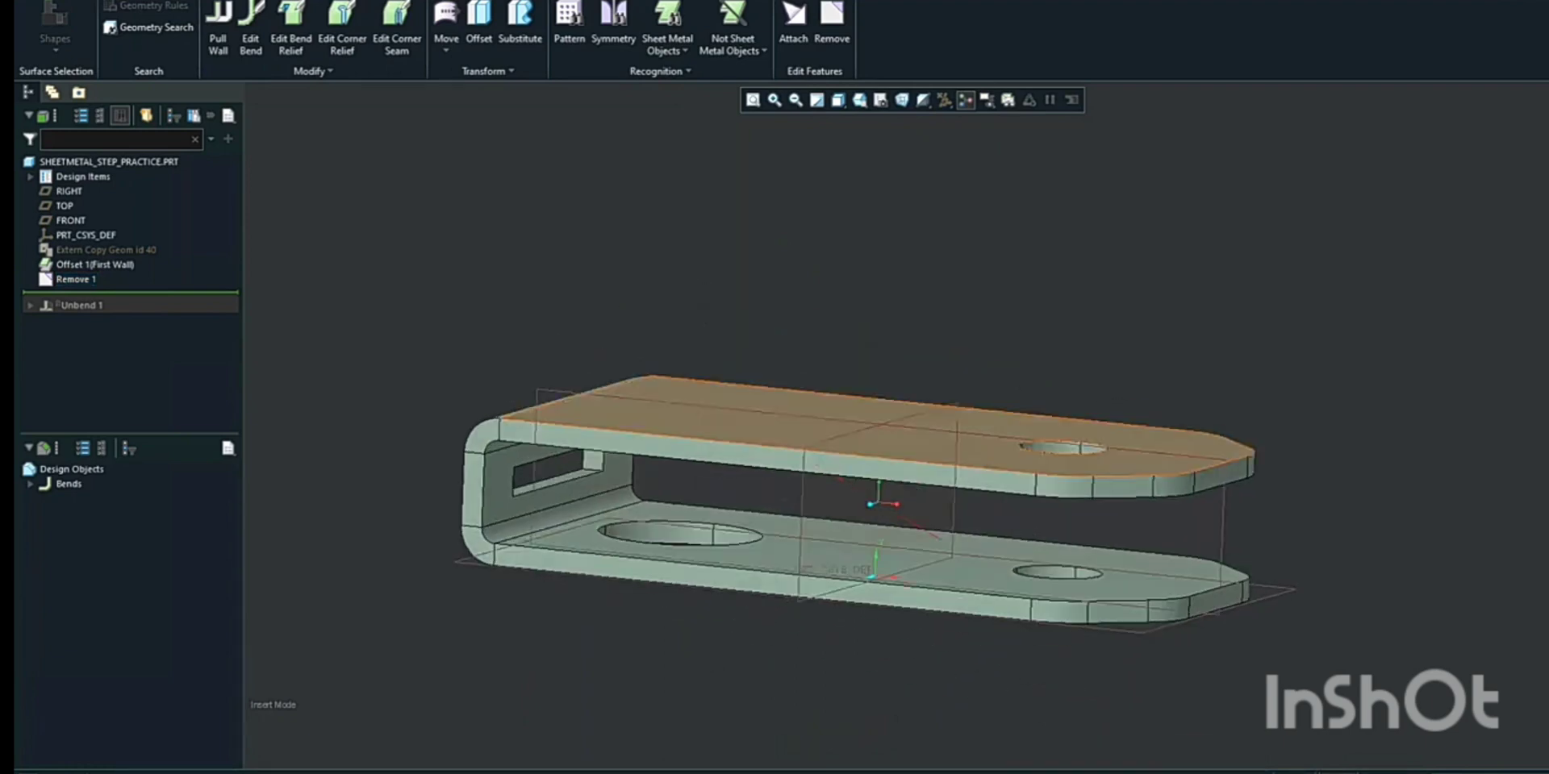